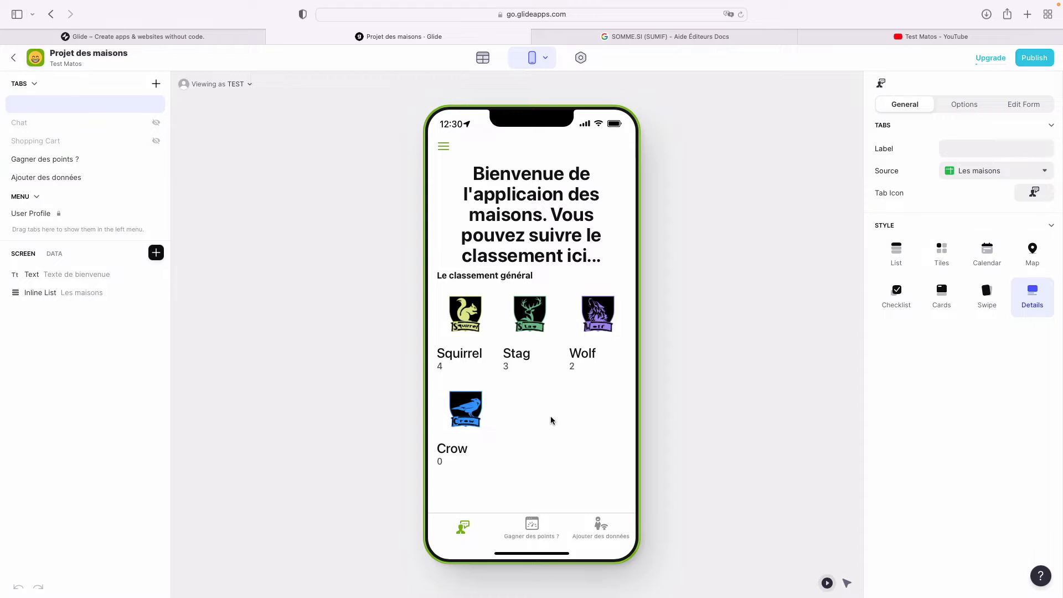
Step: Review the Gagner des points ? and Ajouter des données screens, including the Ajouter des points form, without submitting it
left_click(529, 529)
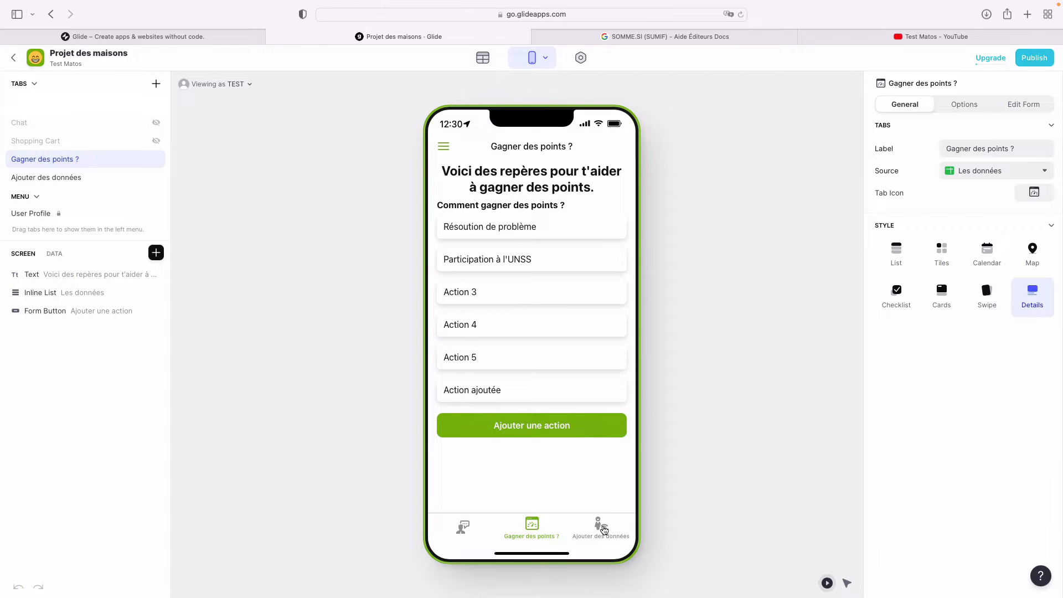
left_click(603, 529)
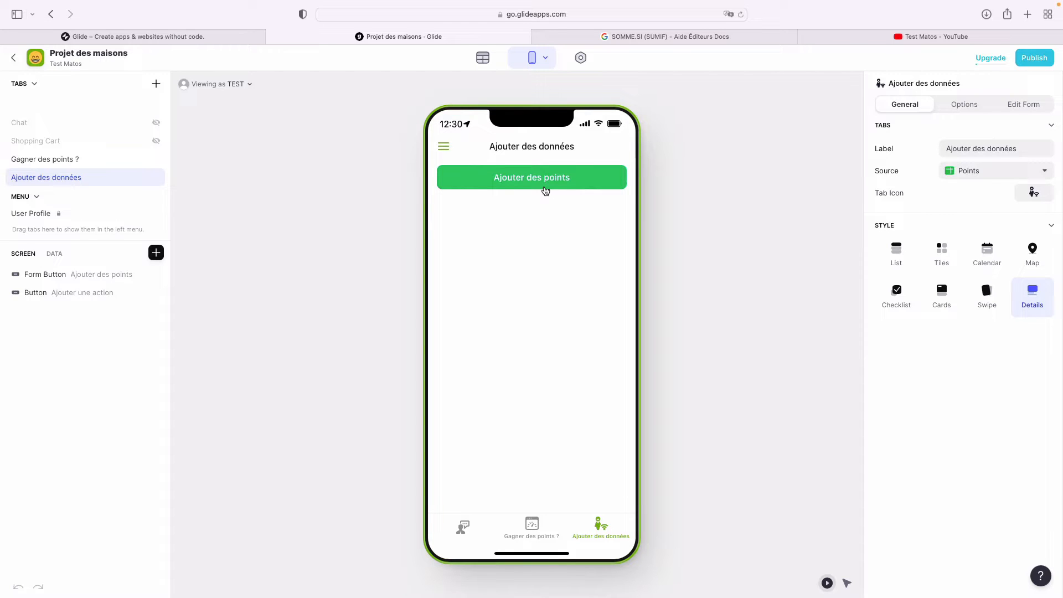
left_click(545, 191)
scroll(529, 375, "down", 1)
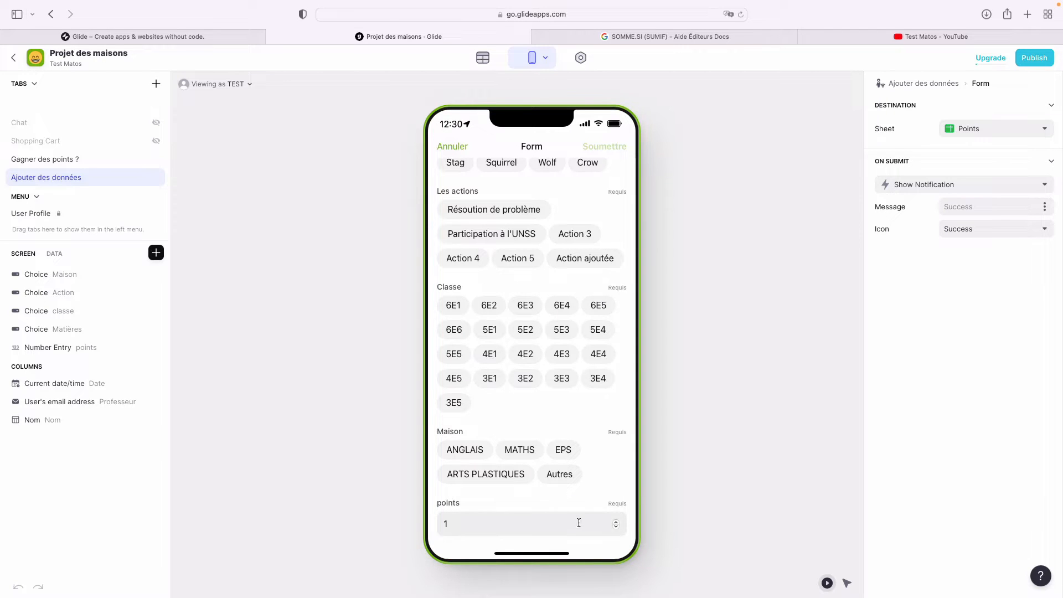
left_click(460, 146)
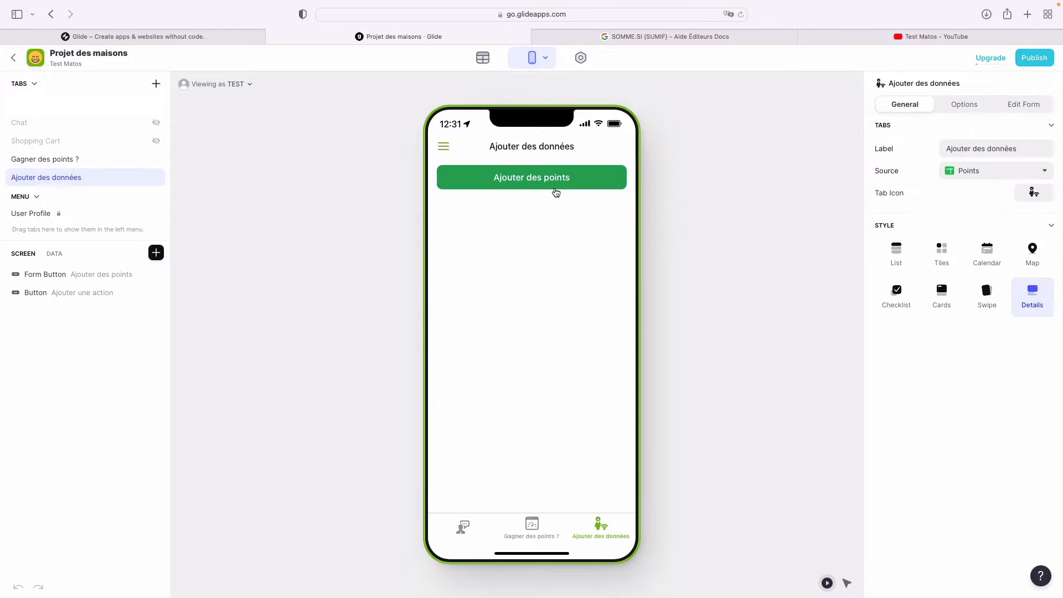
Step: Submit a points entry for house Stag with action Résoution de problème, class 6E2, subject Autres and 3 points
left_click(548, 182)
left_click(467, 191)
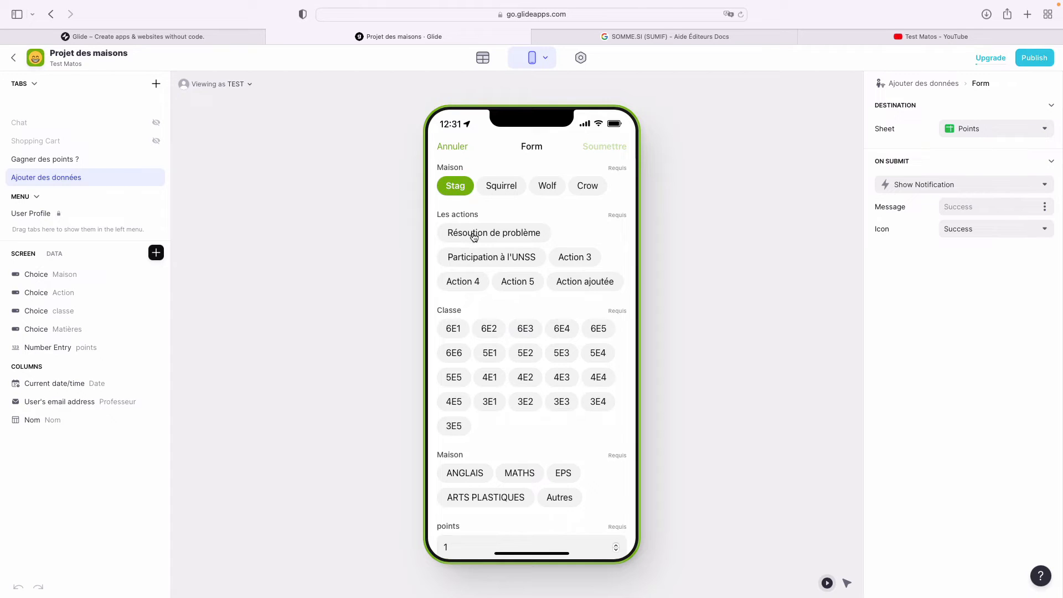
left_click(475, 235)
left_click(487, 331)
scroll(486, 433, "down", 1)
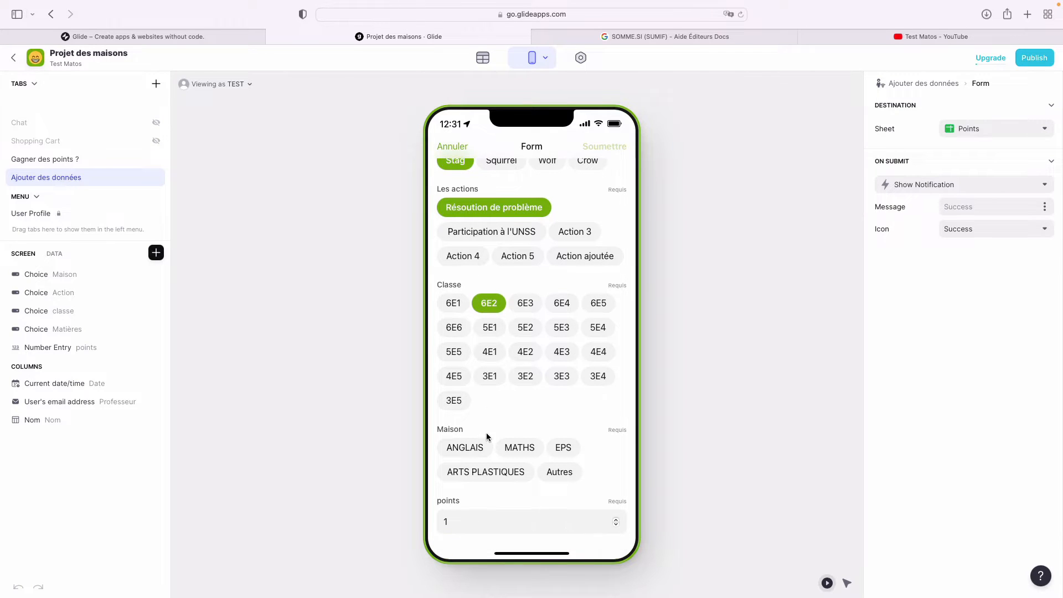
left_click(556, 475)
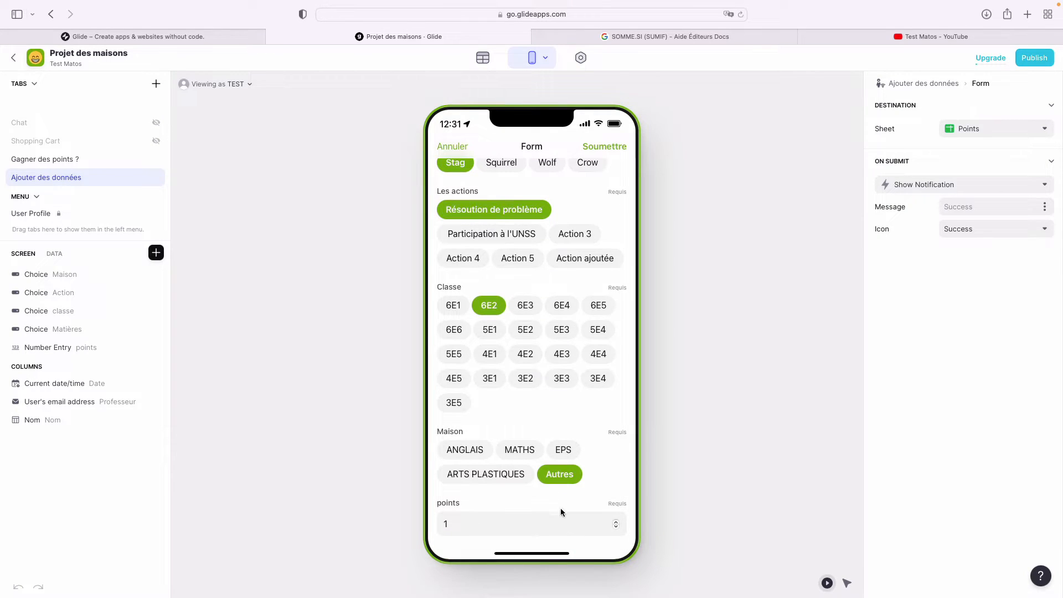
triple_click(616, 522)
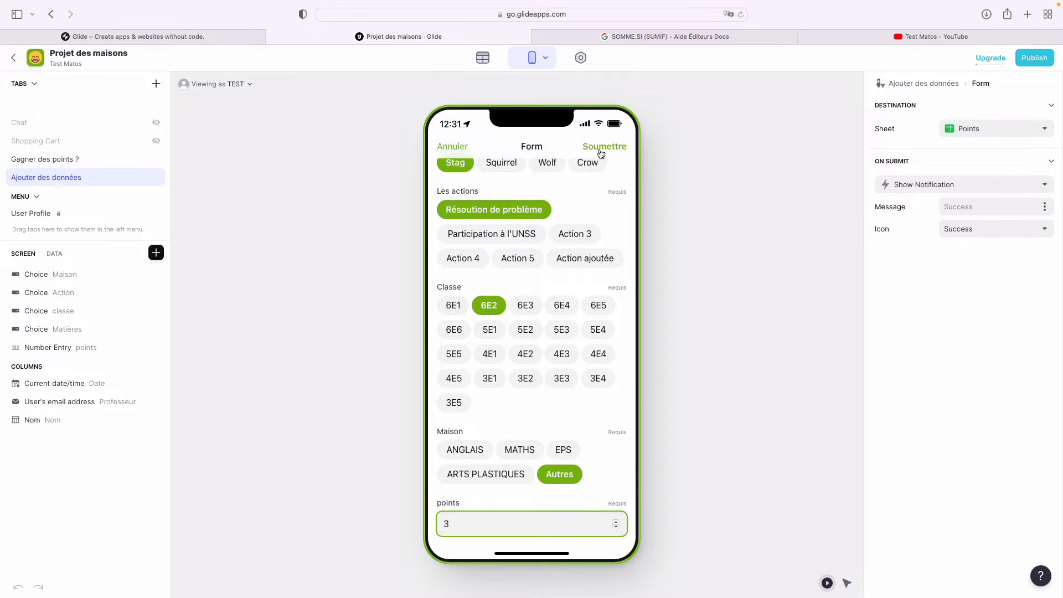
left_click(601, 148)
Step: Check the house ranking's inline list and its data table, and open the linked Projet des maisons spreadsheet in Google Sheets
left_click(462, 527)
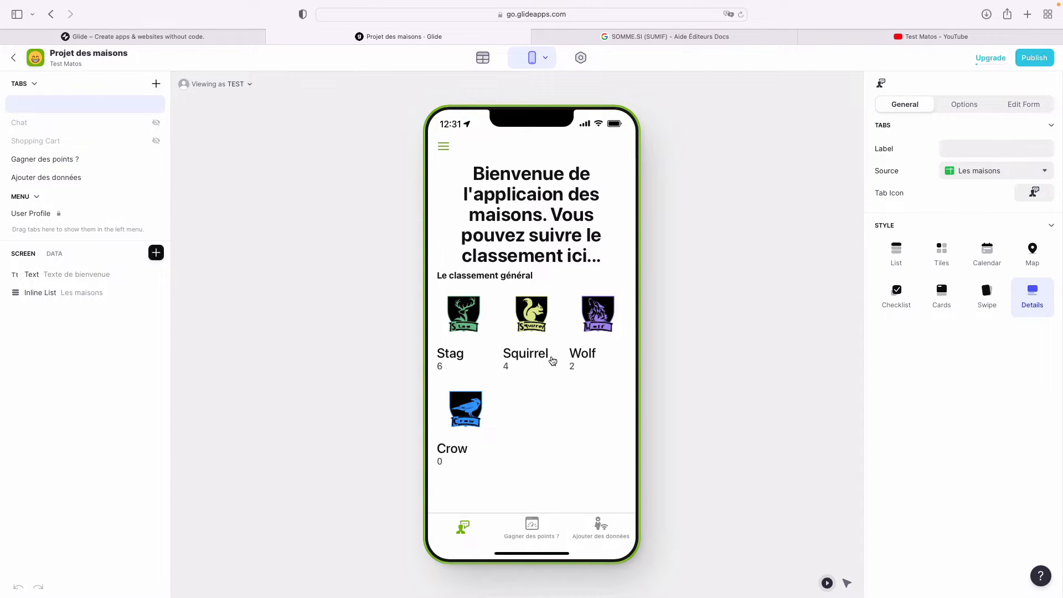
left_click(83, 292)
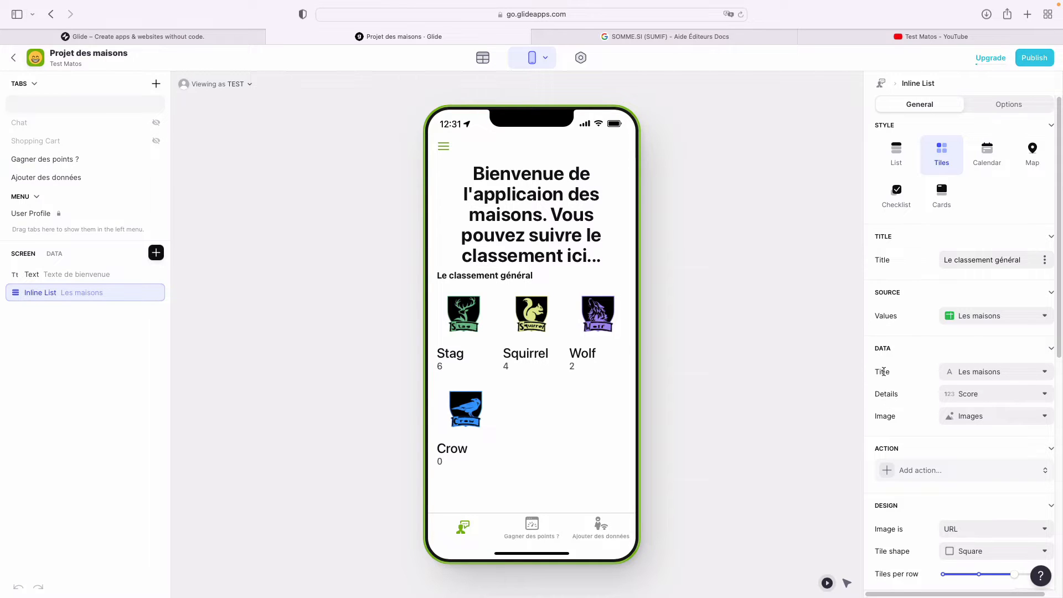
left_click(483, 58)
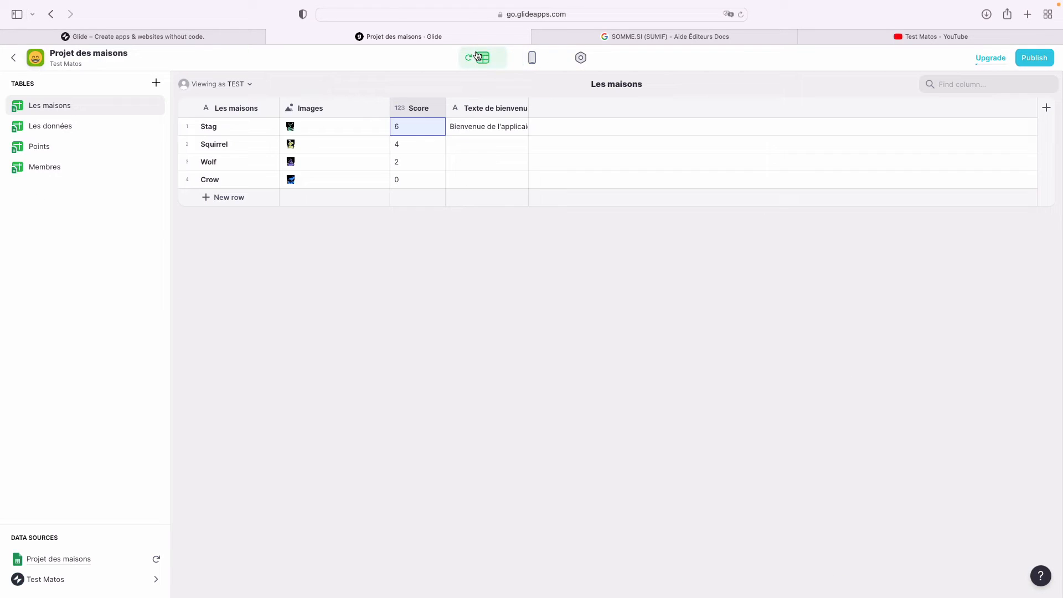
left_click(66, 561)
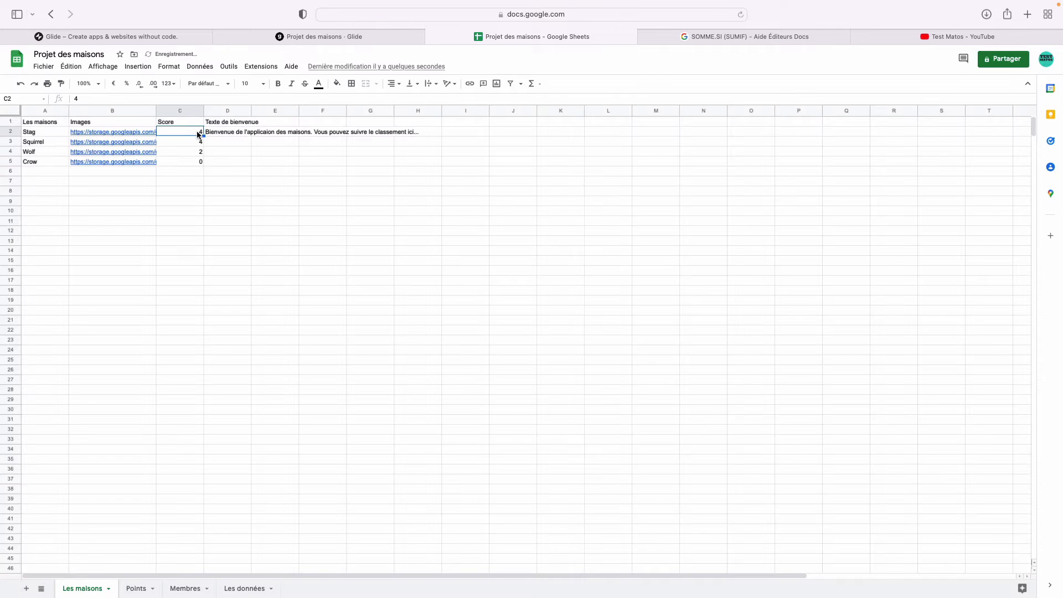
Step: Examine the score cells of Stag, Squirrel, Wolf and Crow in the Les maisons sheet
left_click(187, 141)
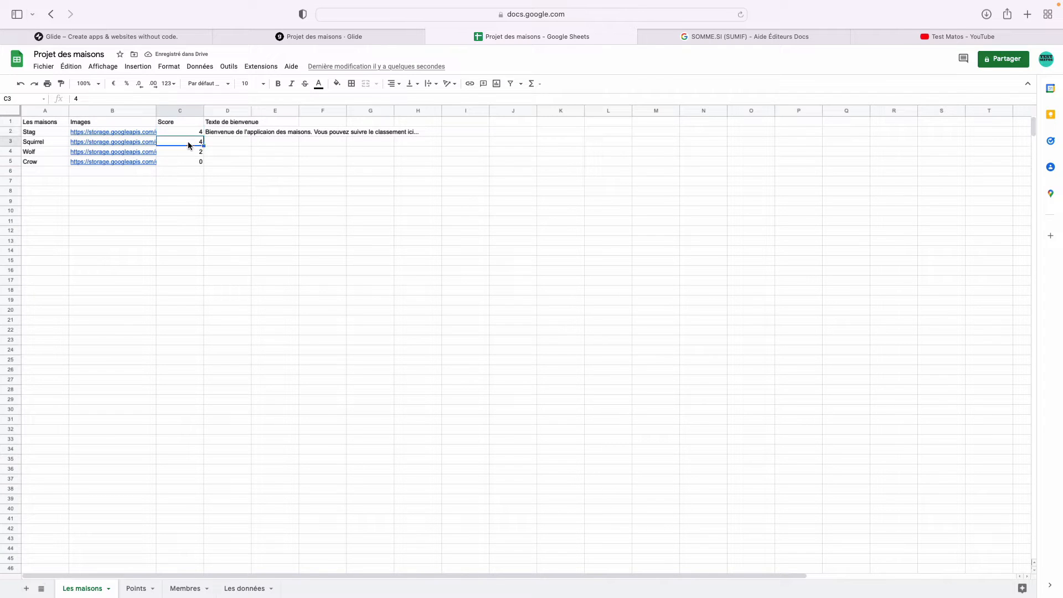
left_click(190, 153)
left_click(191, 162)
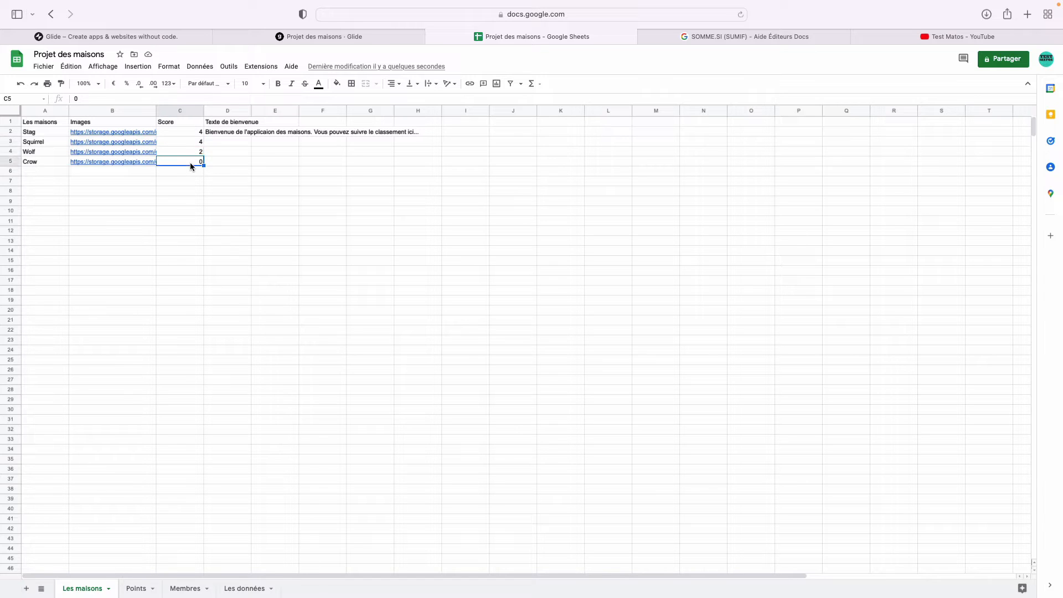
left_click(194, 133)
left_click(194, 142)
left_click(195, 152)
left_click(194, 163)
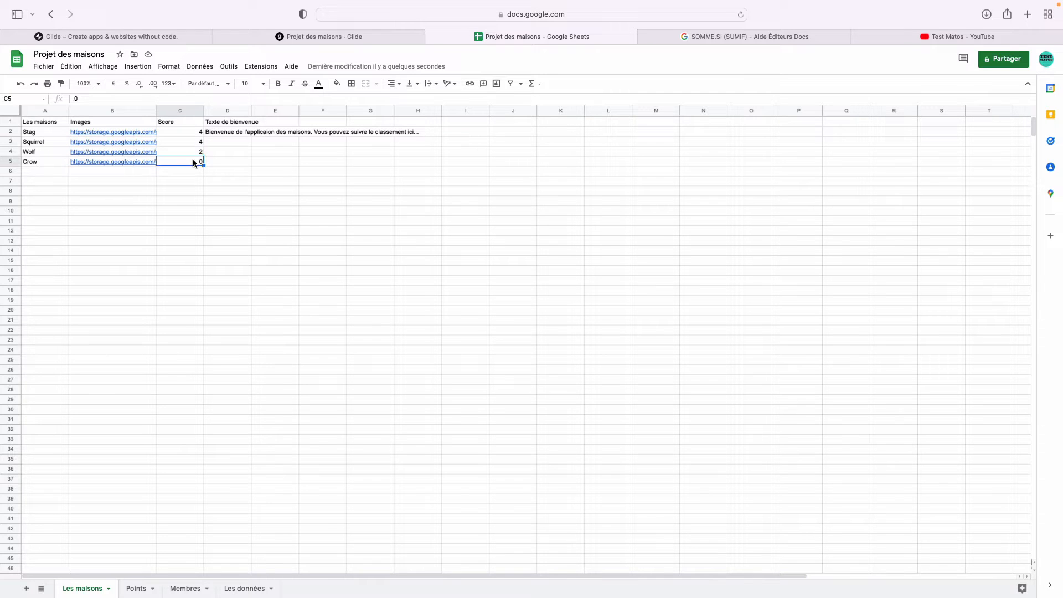
Step: Compare the entries in the Points sheet with the house scores in Glide and in the Les maisons sheet
left_click(136, 588)
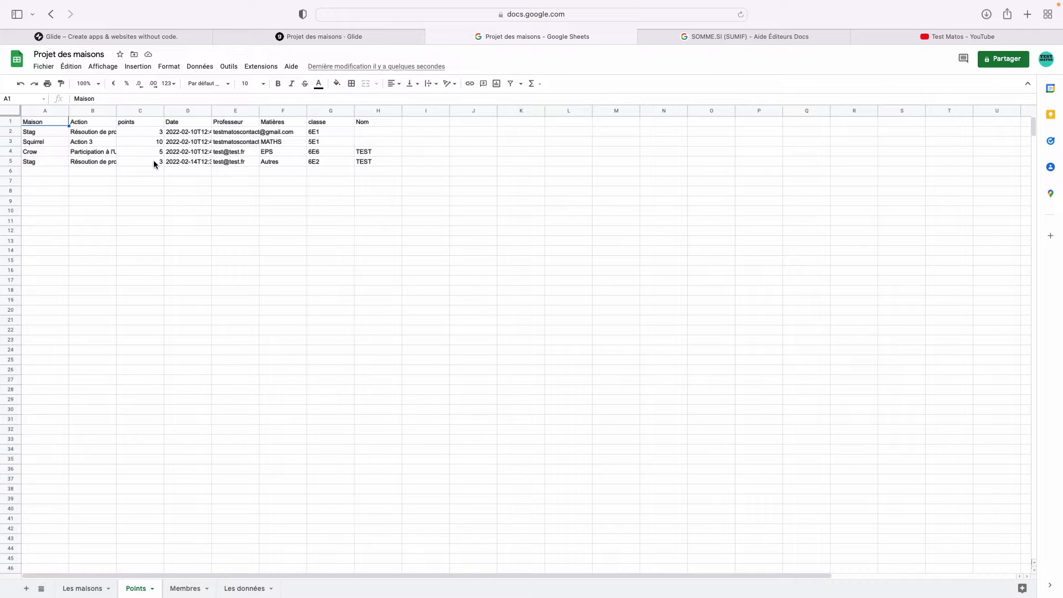
left_click(307, 36)
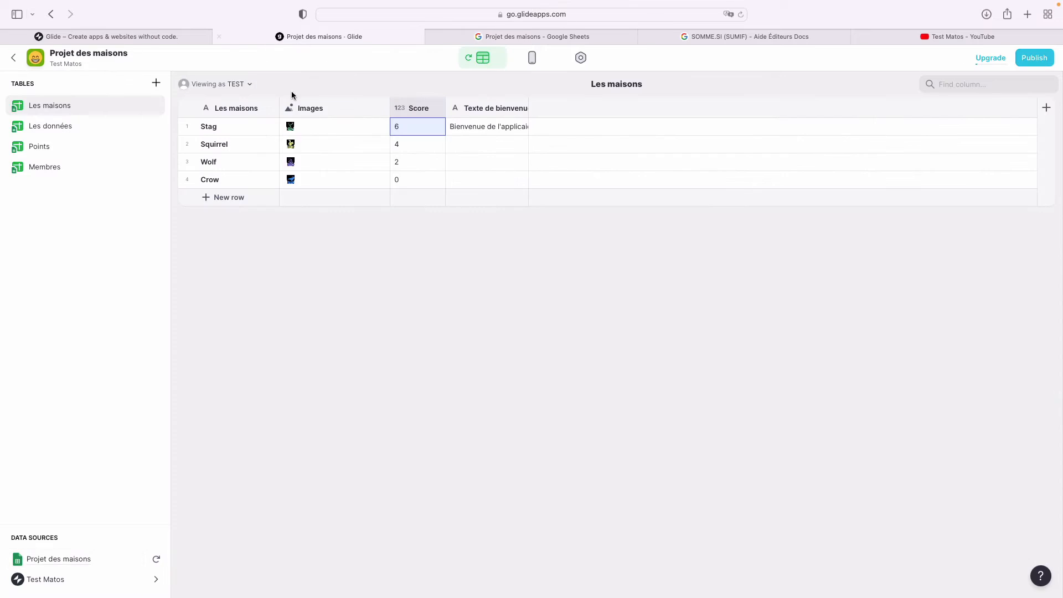
left_click(486, 36)
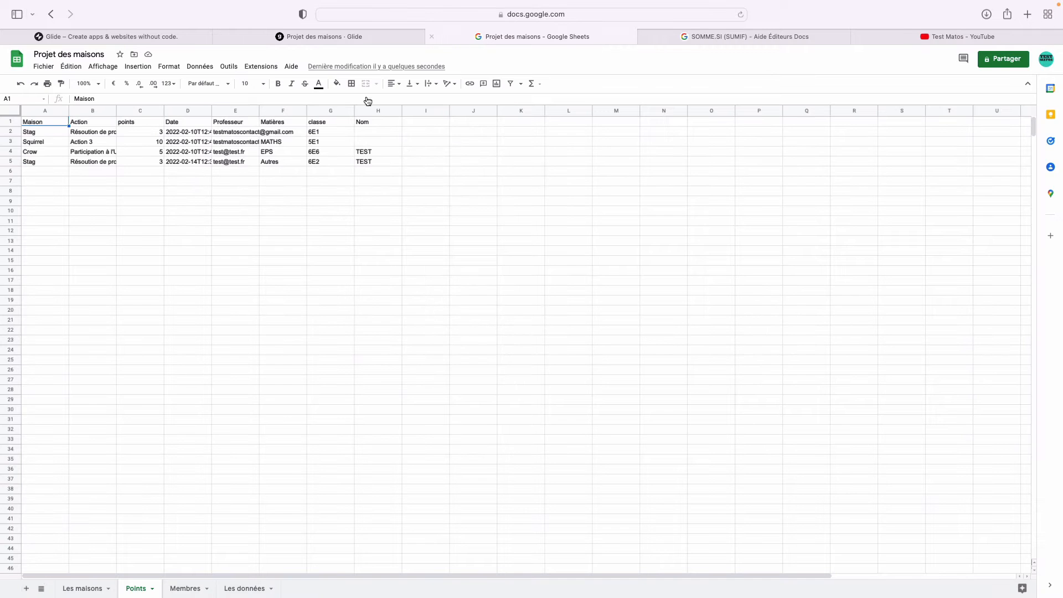
left_click(103, 586)
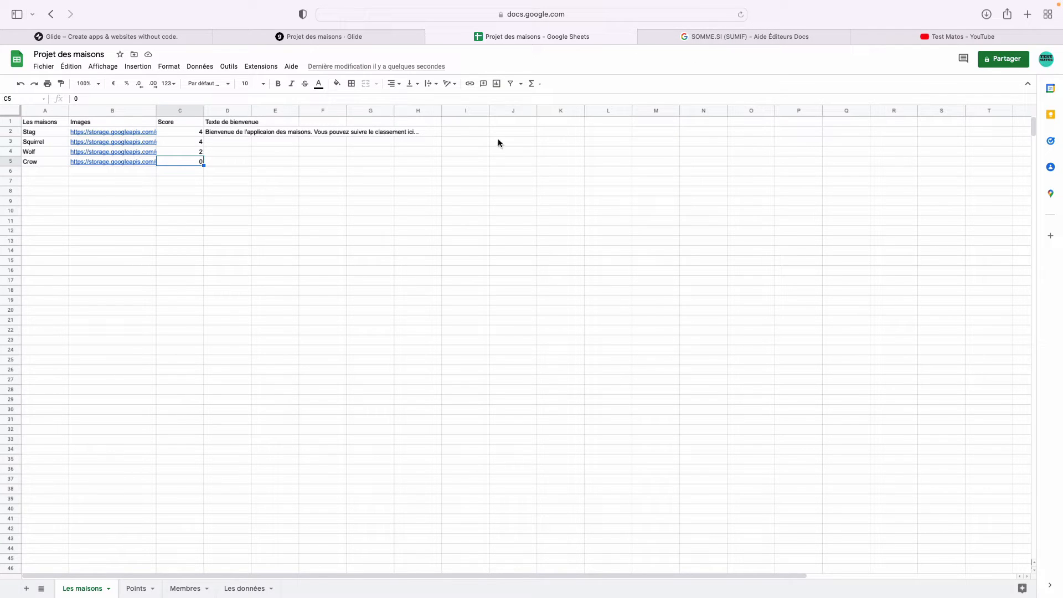
left_click(42, 132)
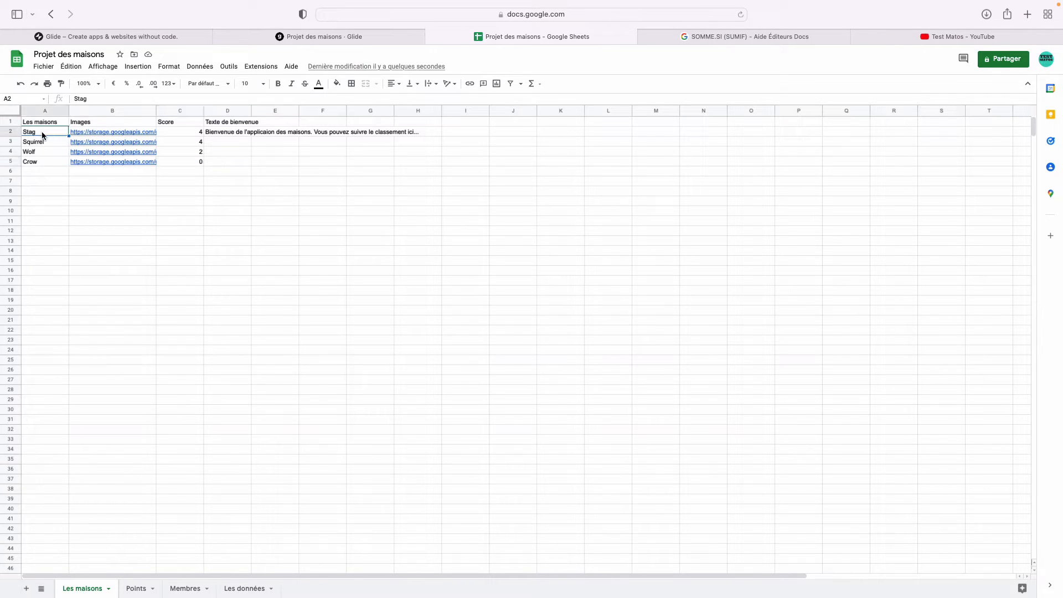
Step: Switch to the SOMME.SI help page and read the function's name and its plage argument in the syntax
left_click(781, 39)
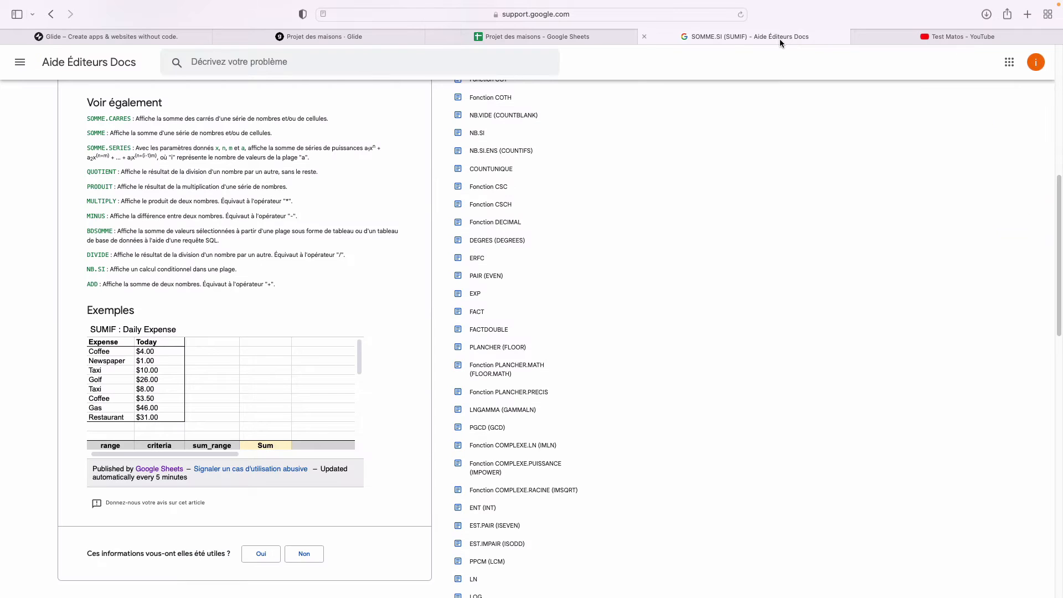
scroll(321, 202, "up", 8)
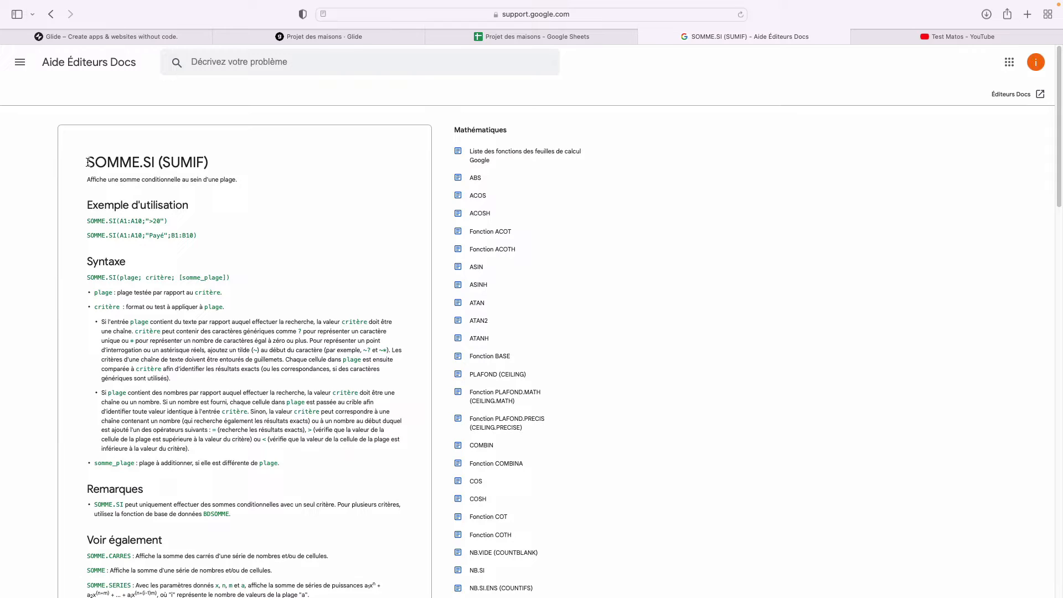
left_click_drag(88, 162, 155, 162)
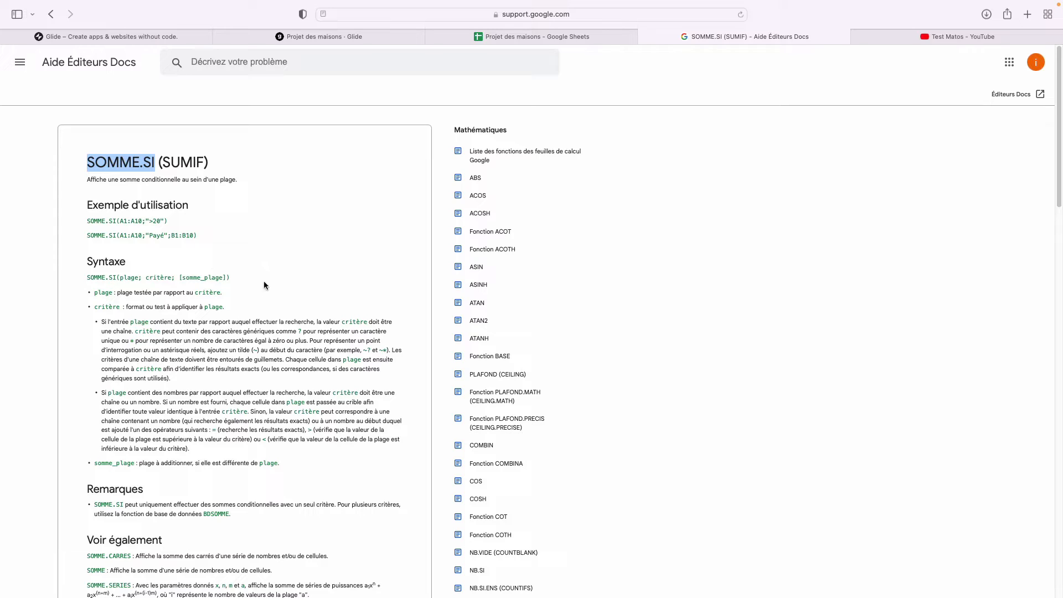
left_click_drag(120, 277, 136, 277)
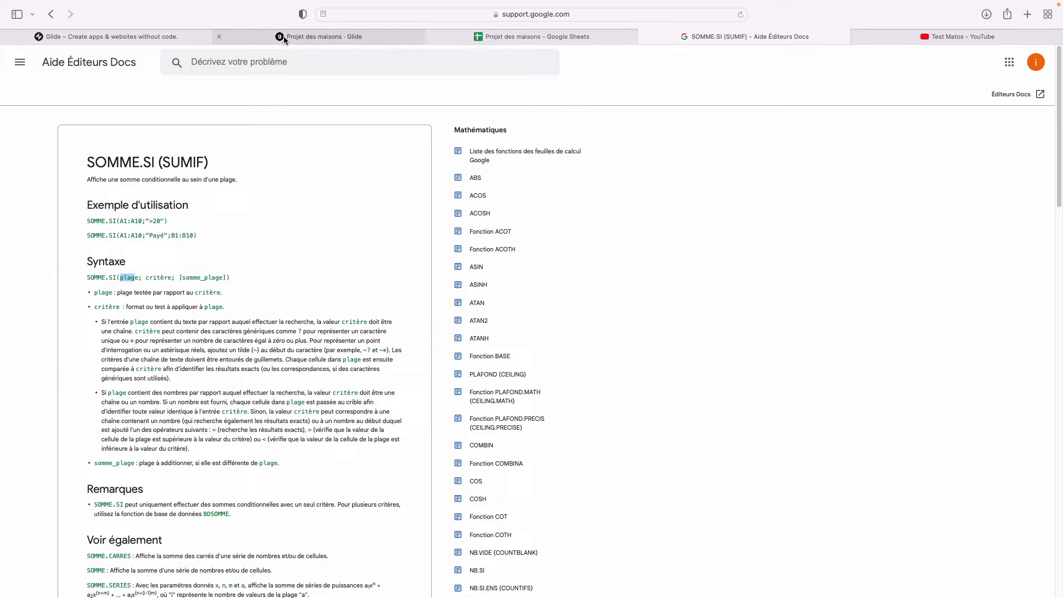
Step: Return to the Projet des maisons spreadsheet and examine the house names and points columns to use in the formula
left_click(507, 36)
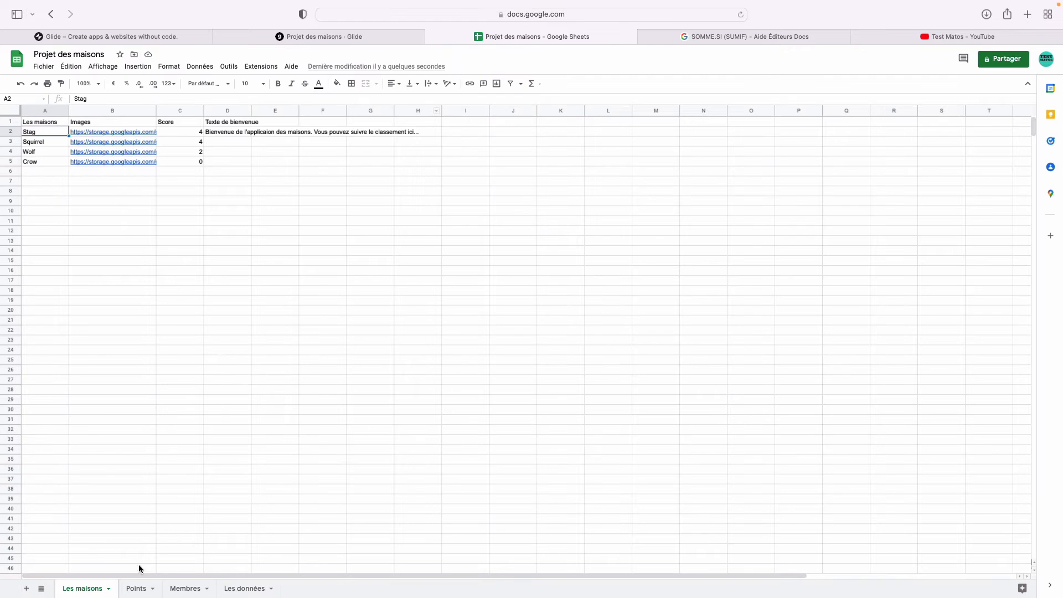
left_click(136, 588)
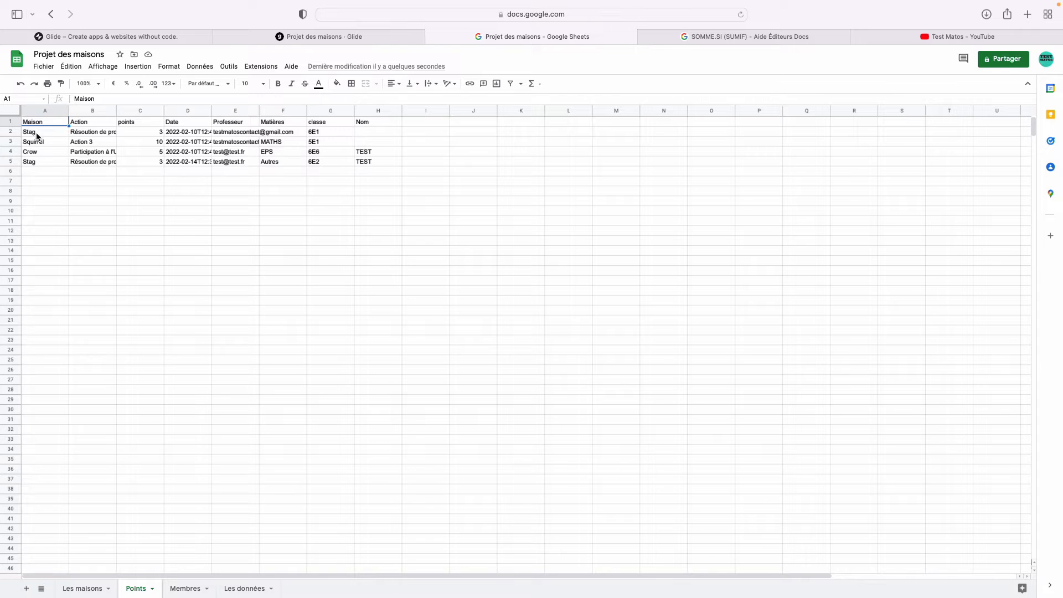
left_click(82, 588)
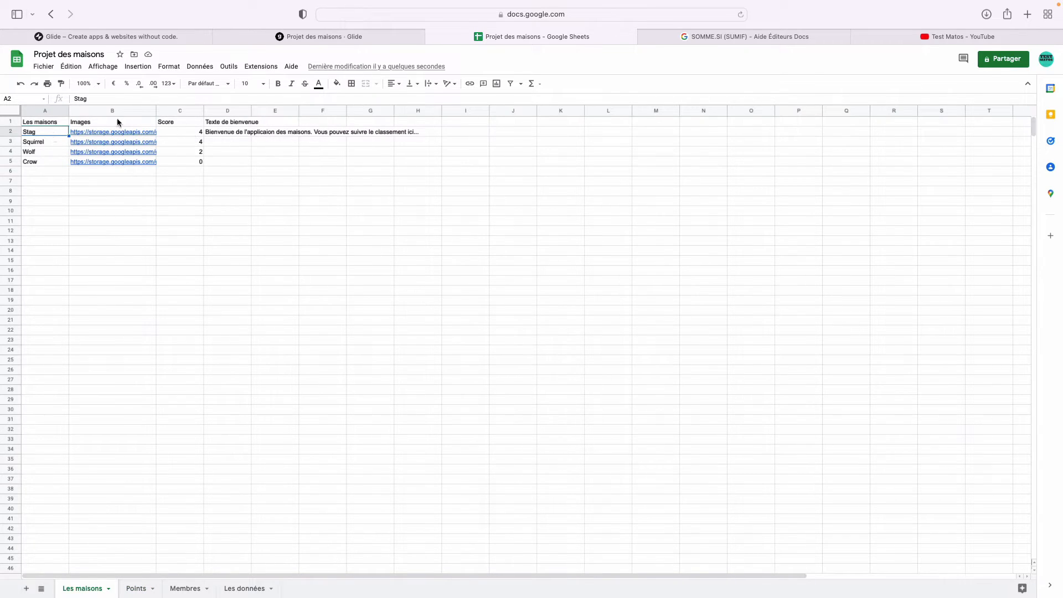
left_click(136, 588)
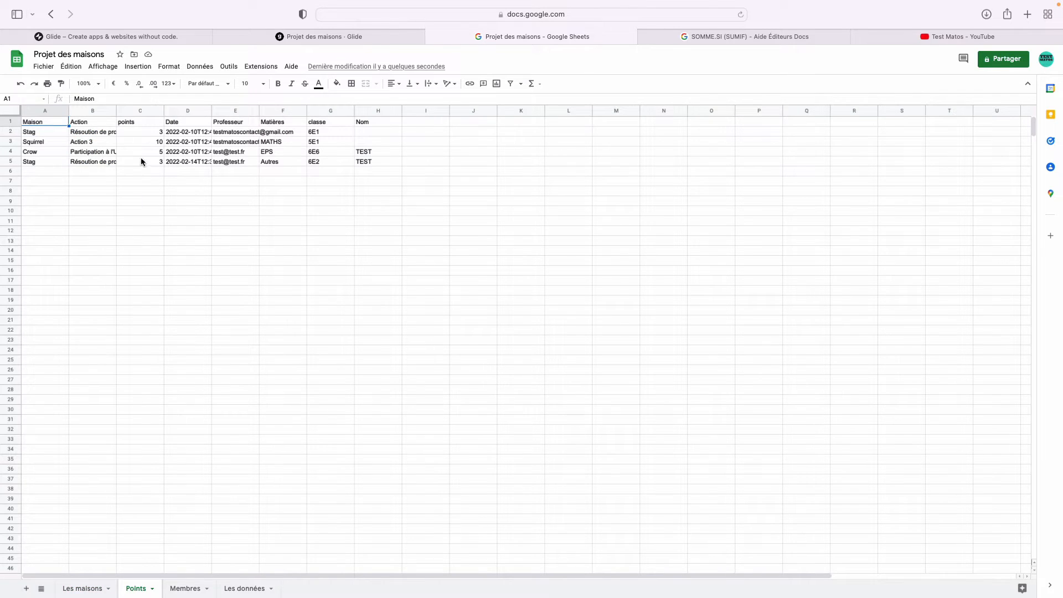
left_click(40, 131)
left_click(153, 131)
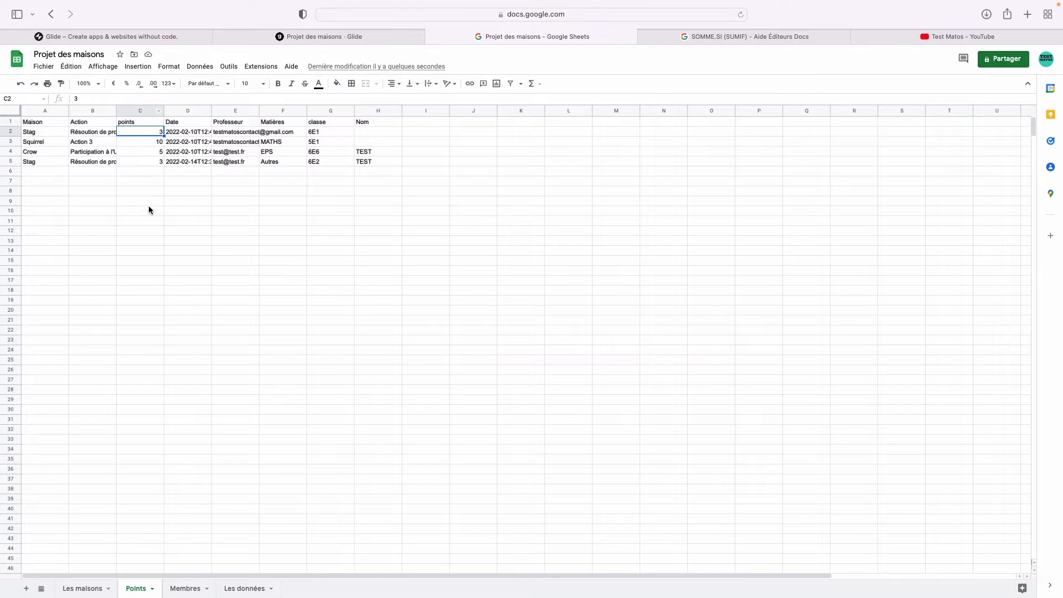
Step: Start a SOMME.SI formula in Stag's score cell C2 of the Les maisons sheet, with Points!A:A as its range
left_click(82, 588)
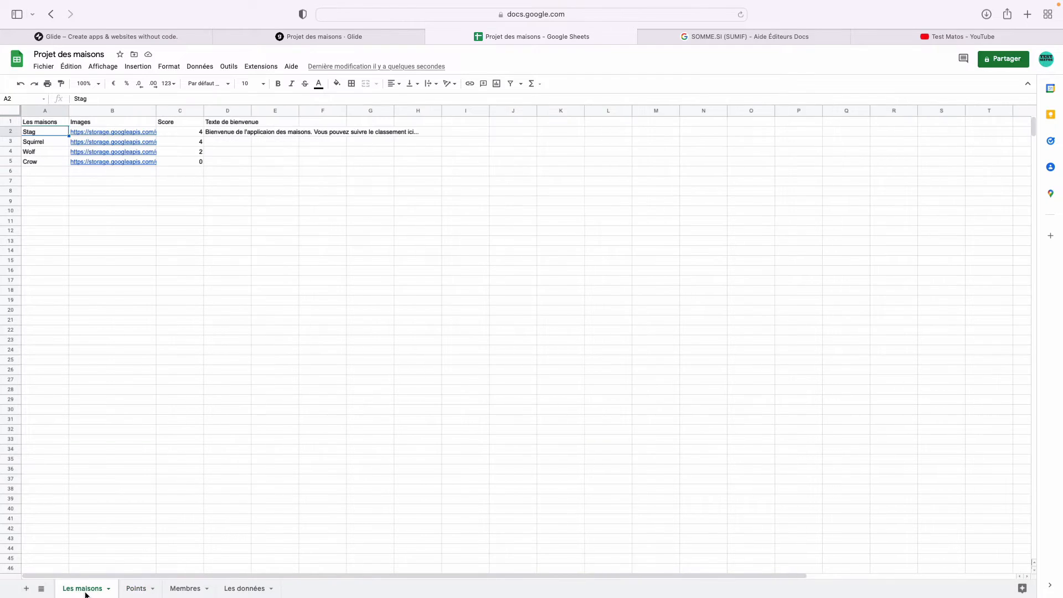
left_click(180, 136)
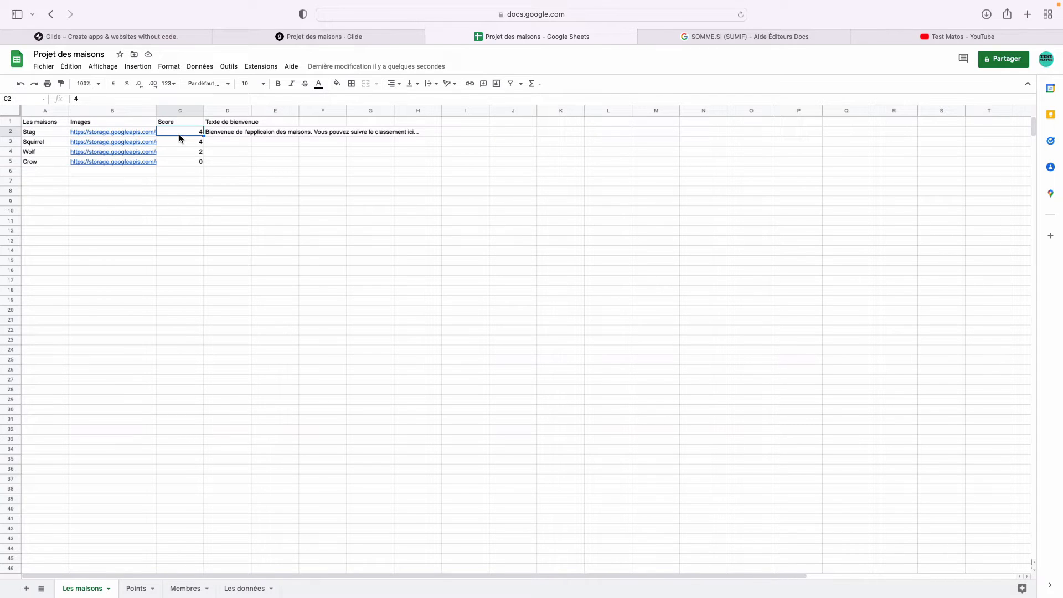
type("=SOM")
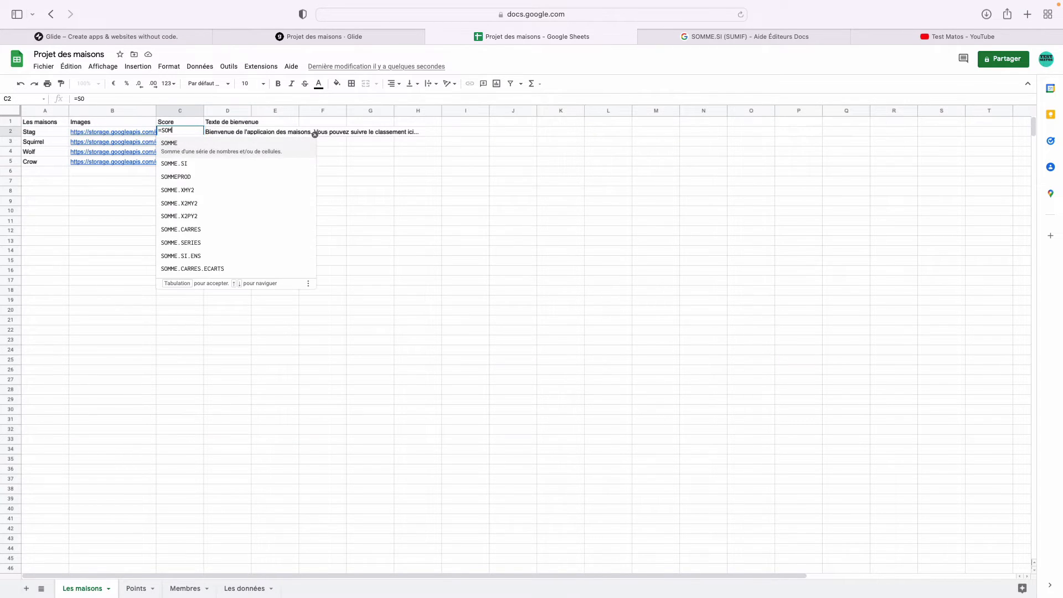
type("ME.SI")
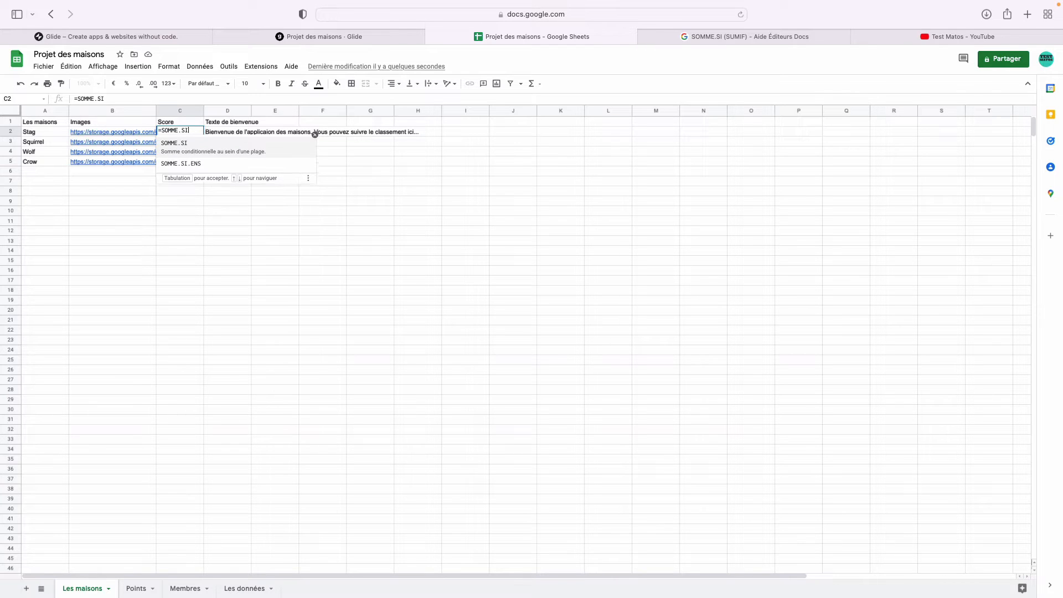
type("(")
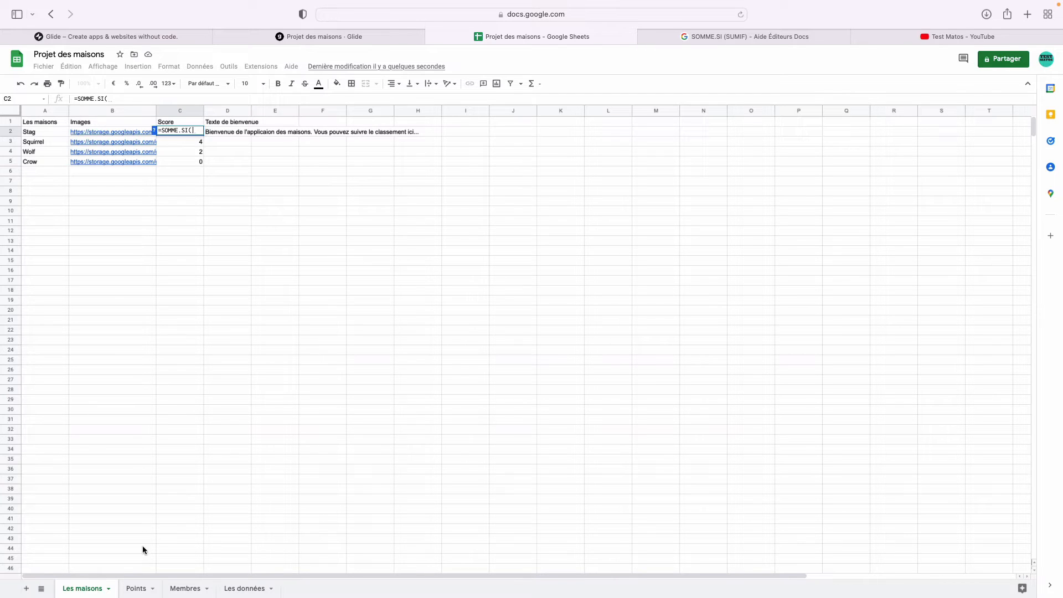
left_click(136, 589)
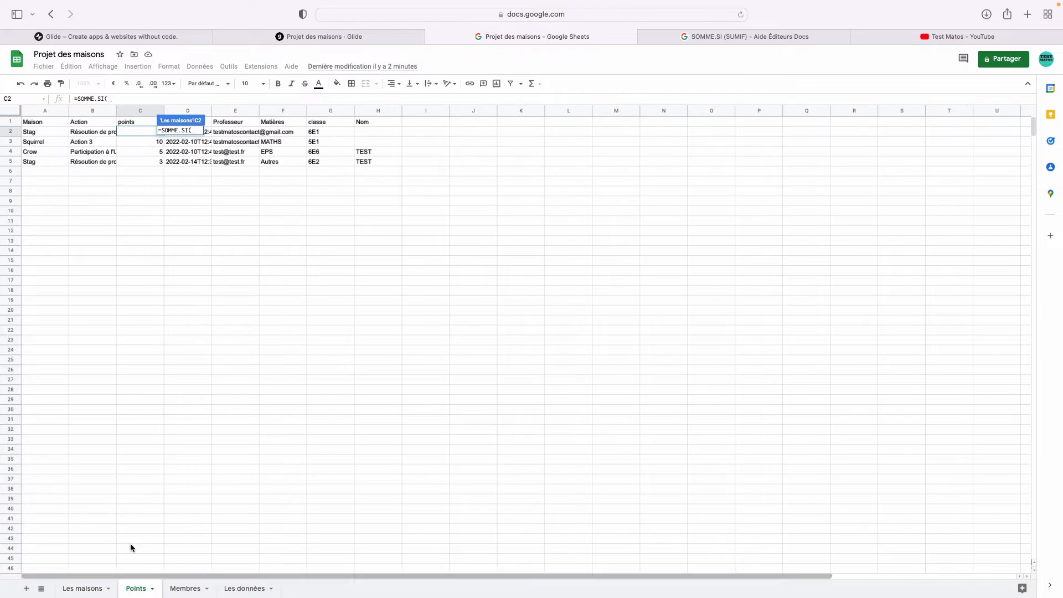
left_click(47, 112)
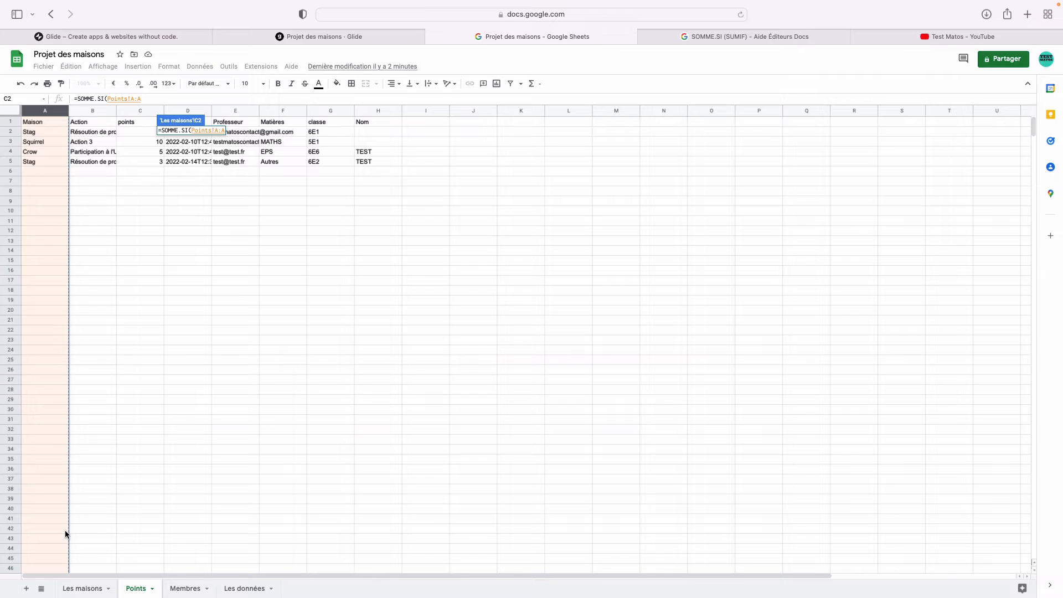
type(";")
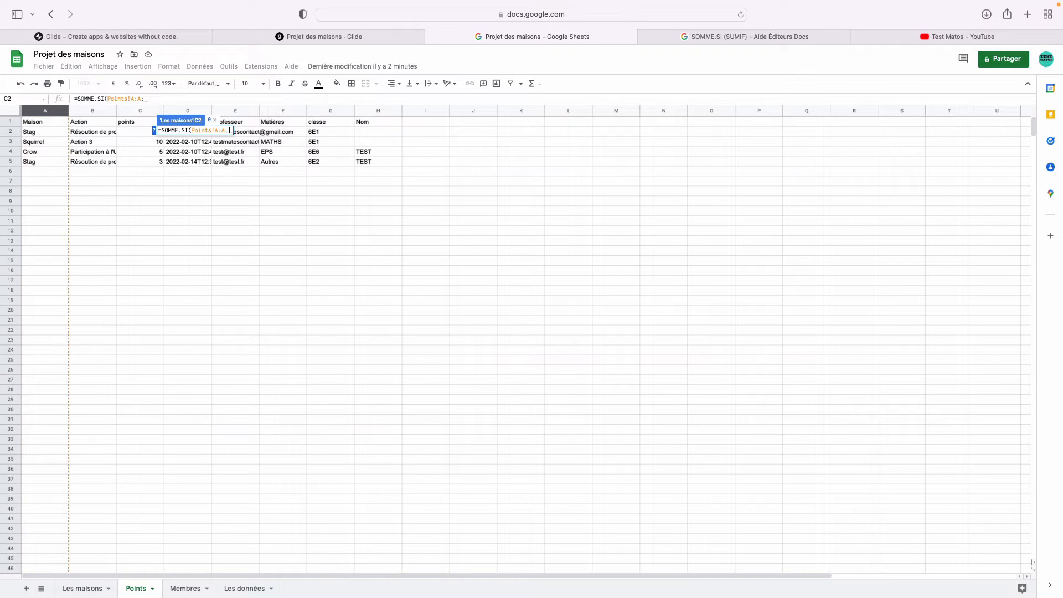
Step: Complete Stag's SOMME.SI formula with A2 from Les maisons as the criterion and Points!C:C as the sum range
left_click(72, 589)
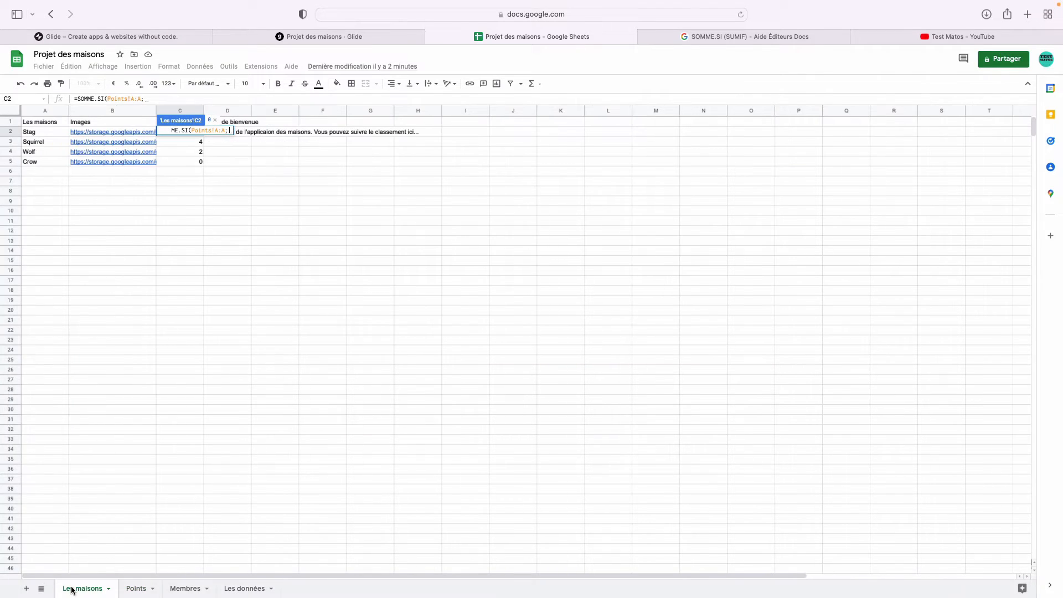
left_click(48, 132)
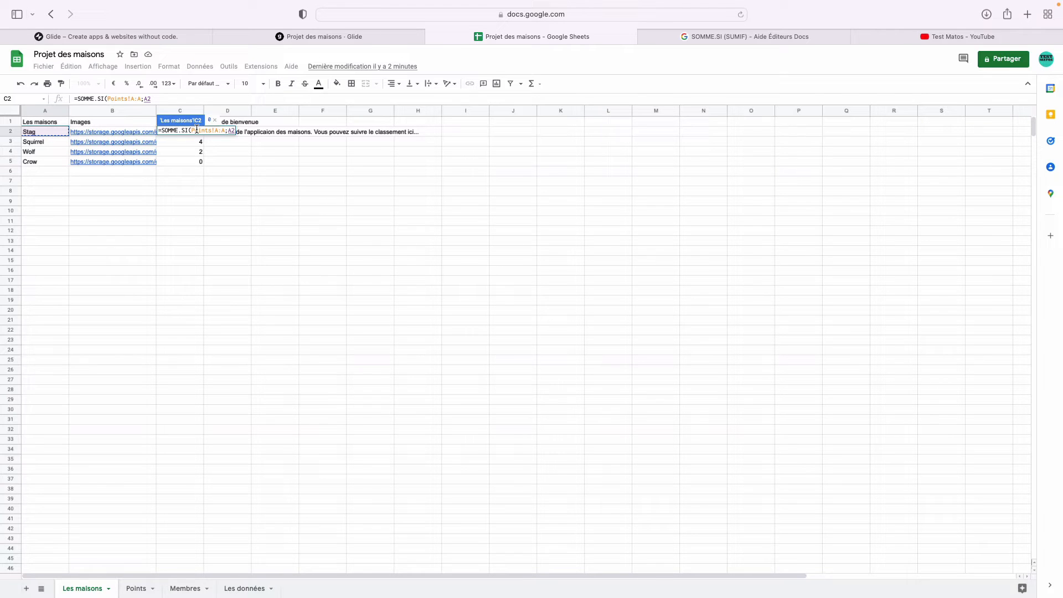
type(";")
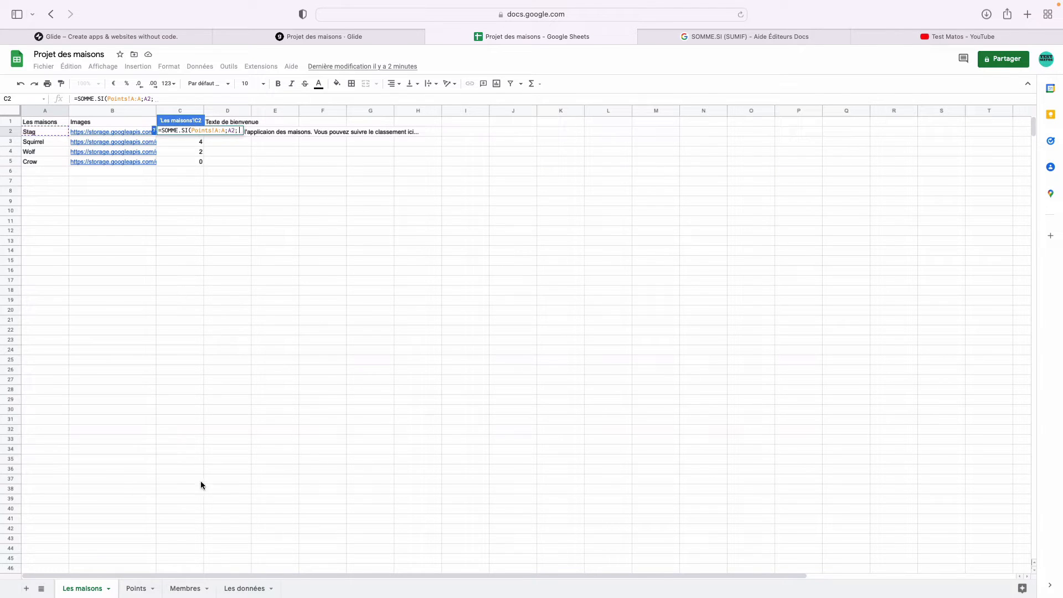
left_click(138, 588)
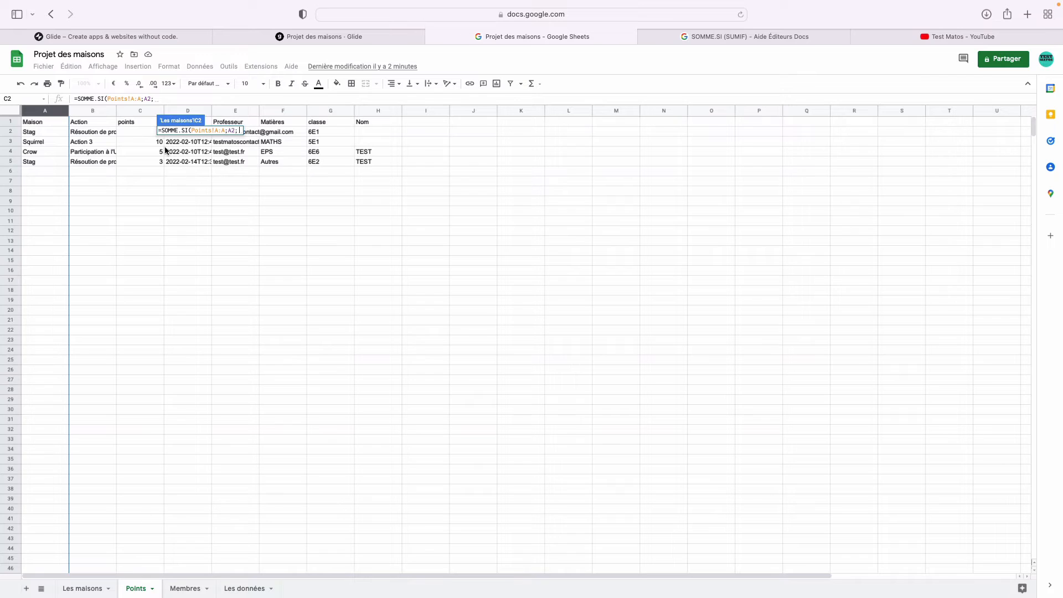
left_click(142, 111)
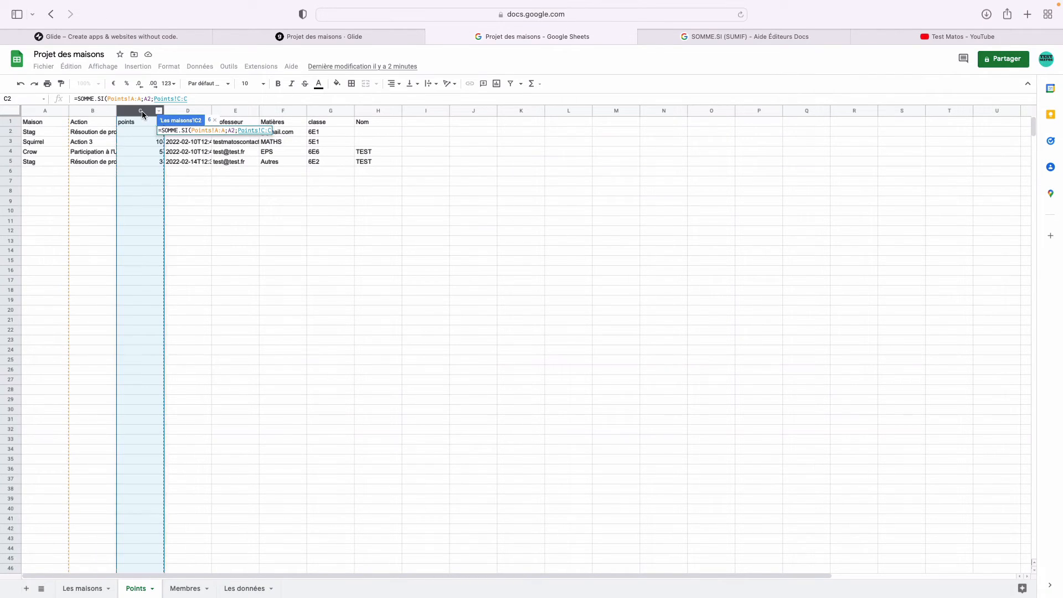
left_click(196, 98)
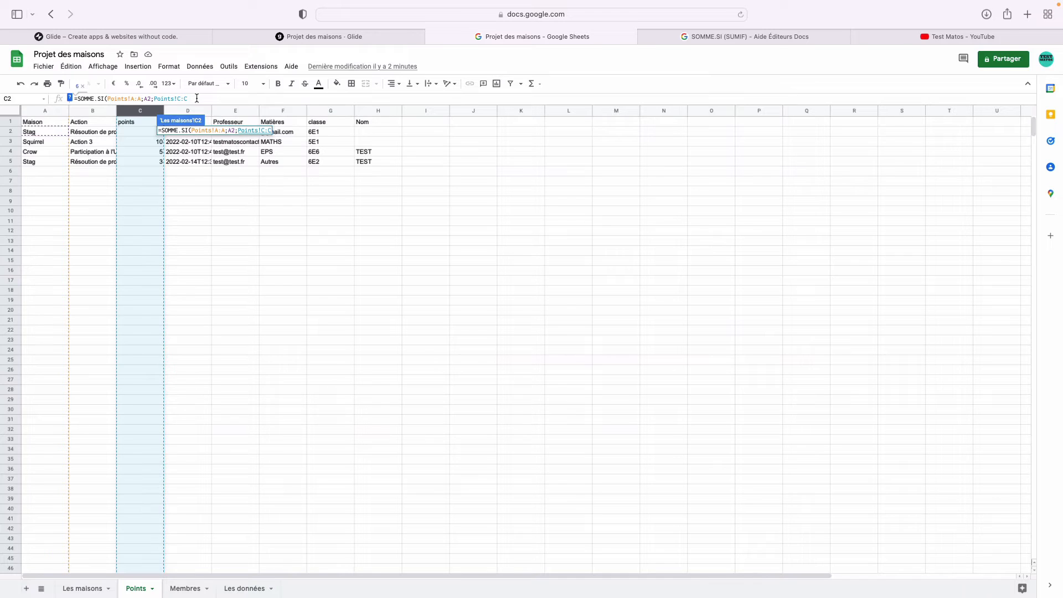
type(")")
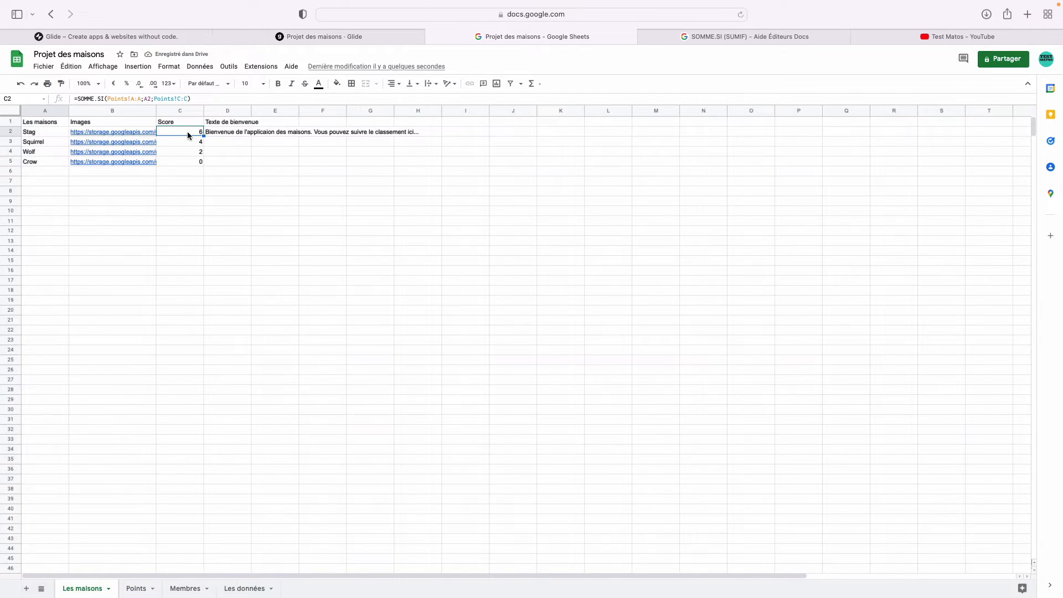
Step: Fill the score formula from C2 down to C5 and check the criterion reference used for each house
left_click_drag(203, 135, 200, 162)
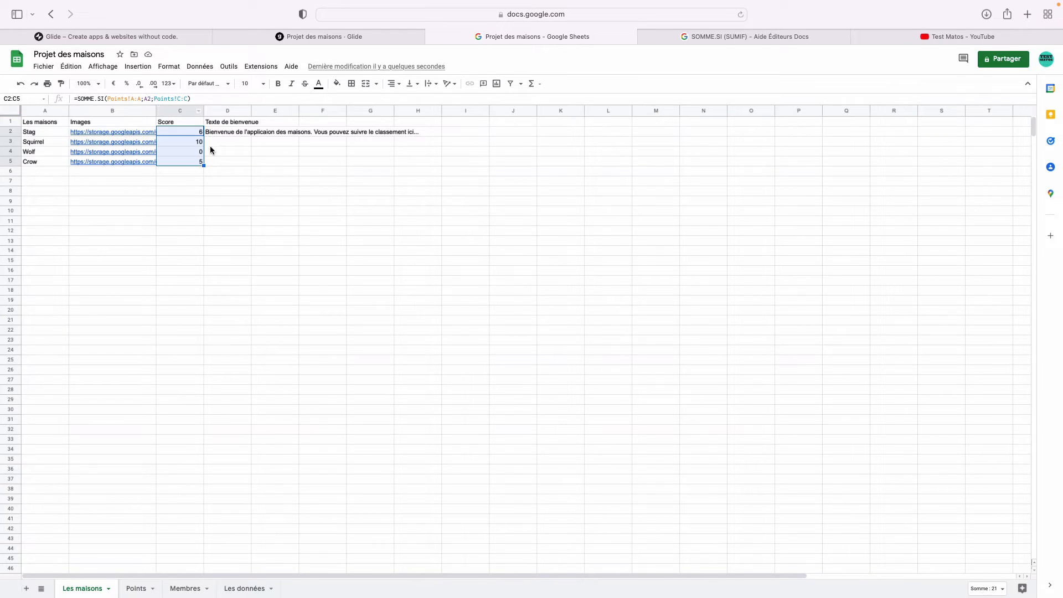
left_click(200, 132)
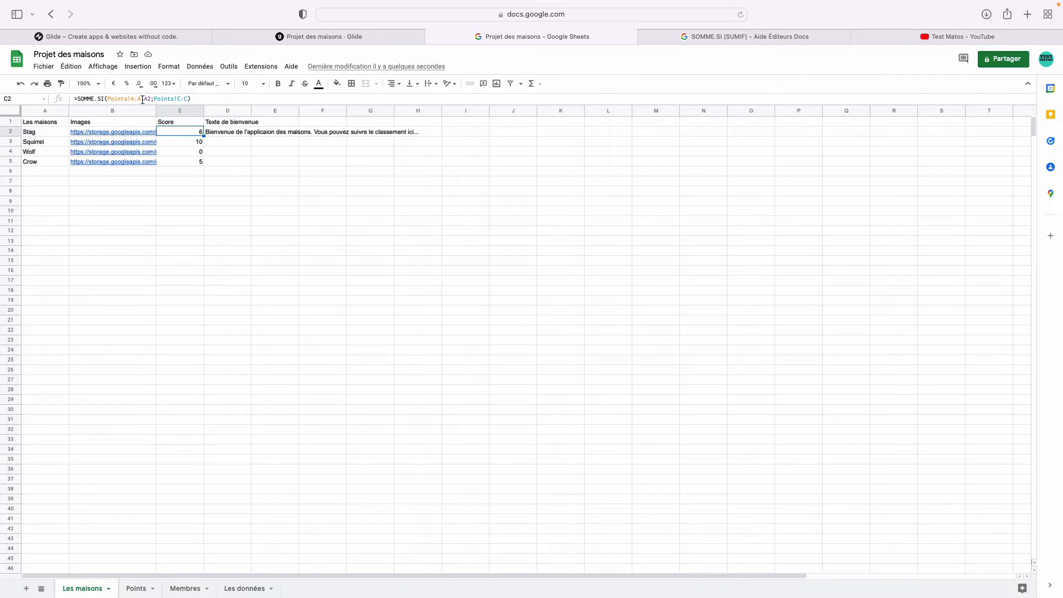
left_click(180, 144)
left_click(174, 151)
left_click(40, 150)
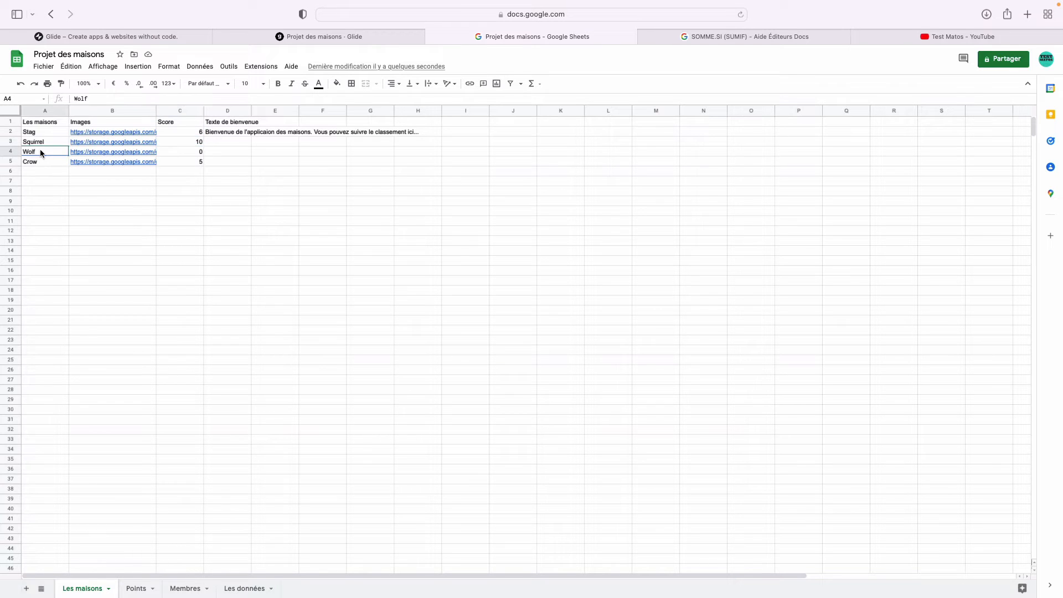
left_click(187, 161)
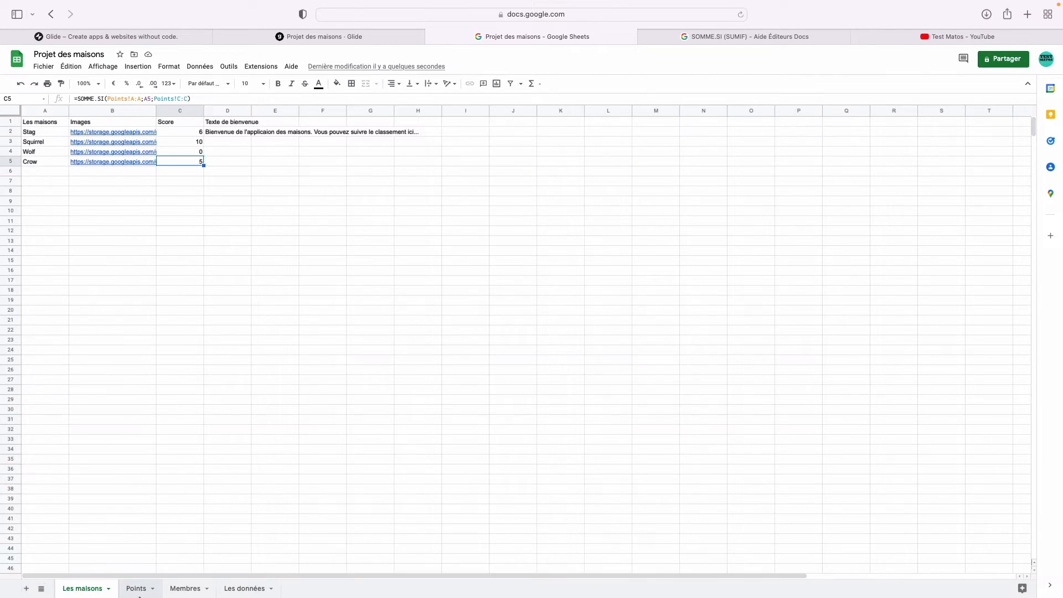
Step: Set the points of the Stag entry in row 5 of the Points sheet to 100 and check the Les maisons scores
left_click(139, 592)
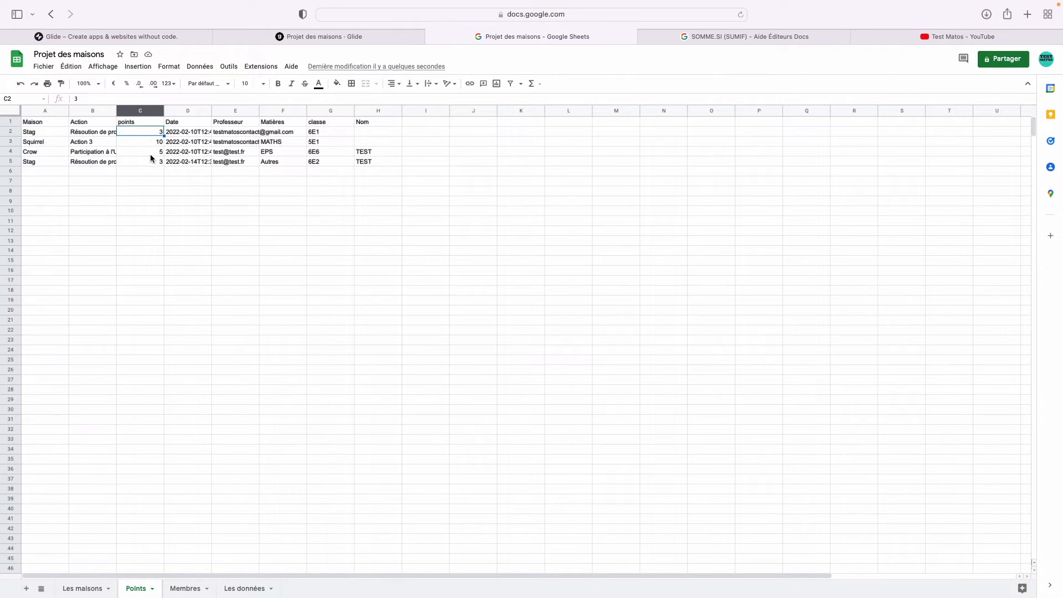
left_click(88, 590)
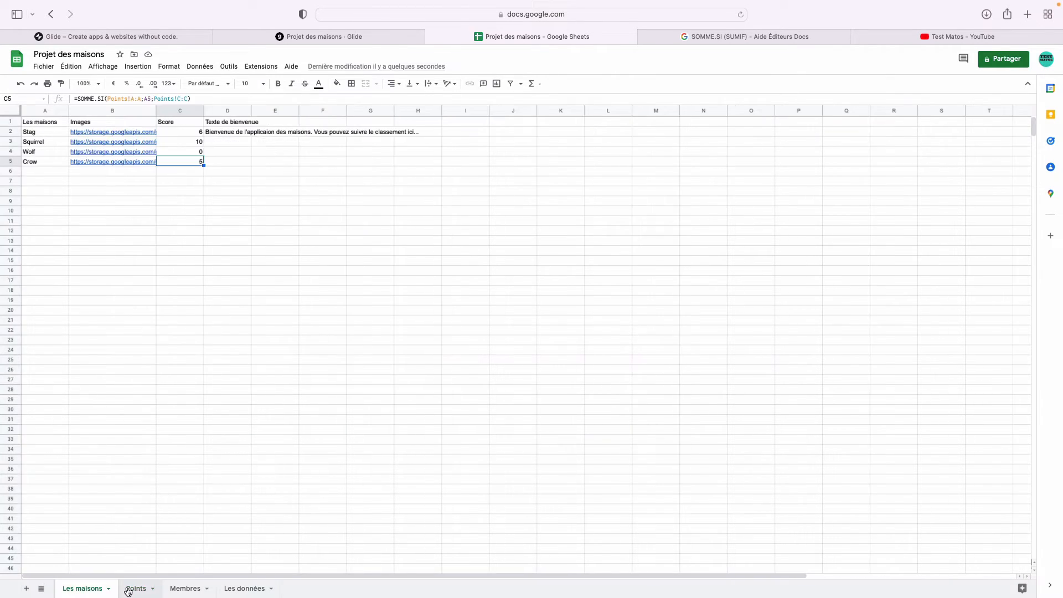
left_click(133, 591)
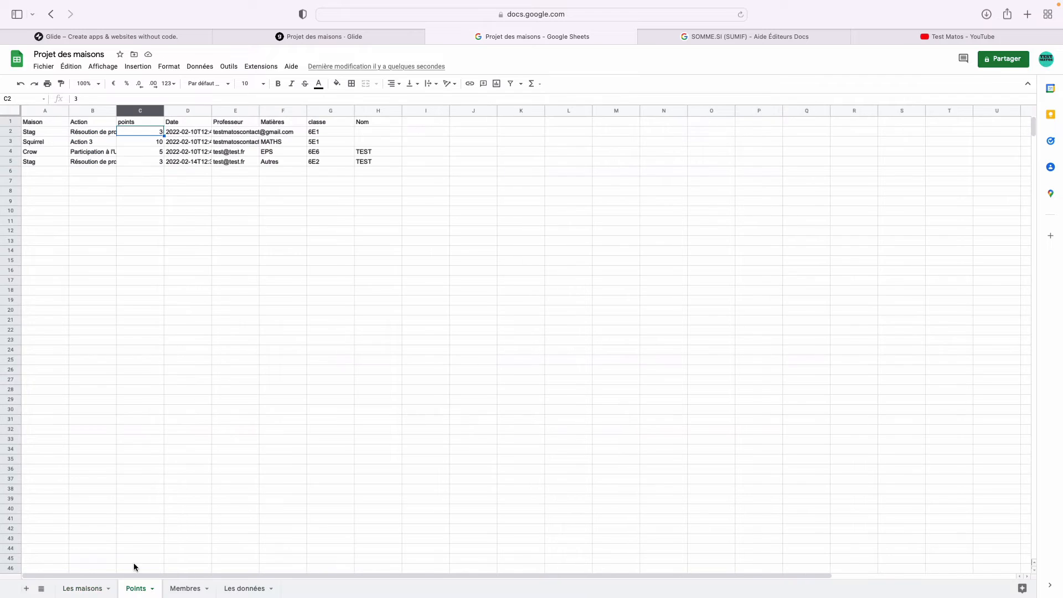
left_click(150, 164)
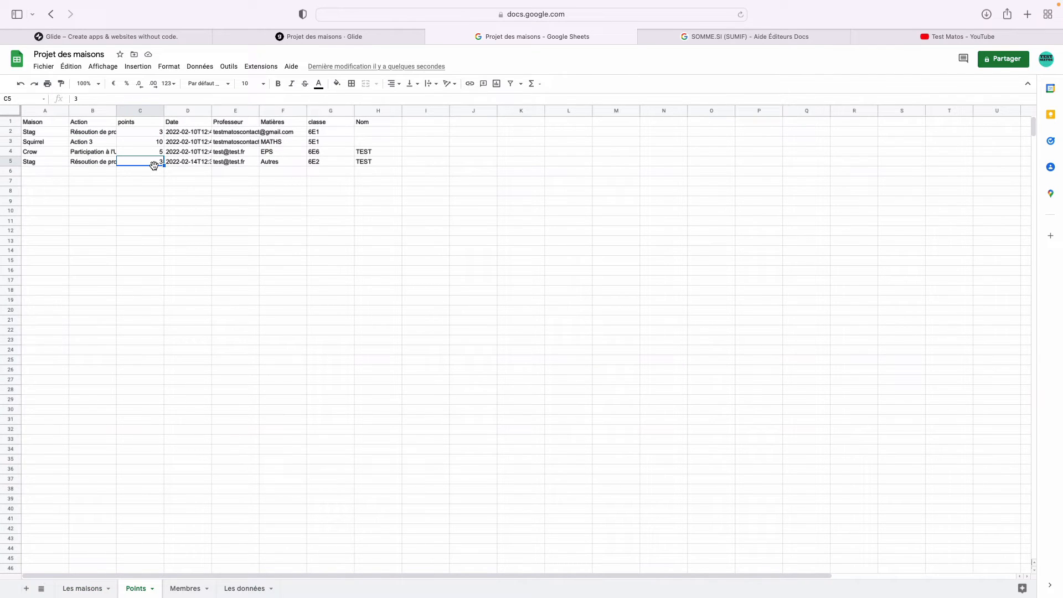
type("100")
key("Return")
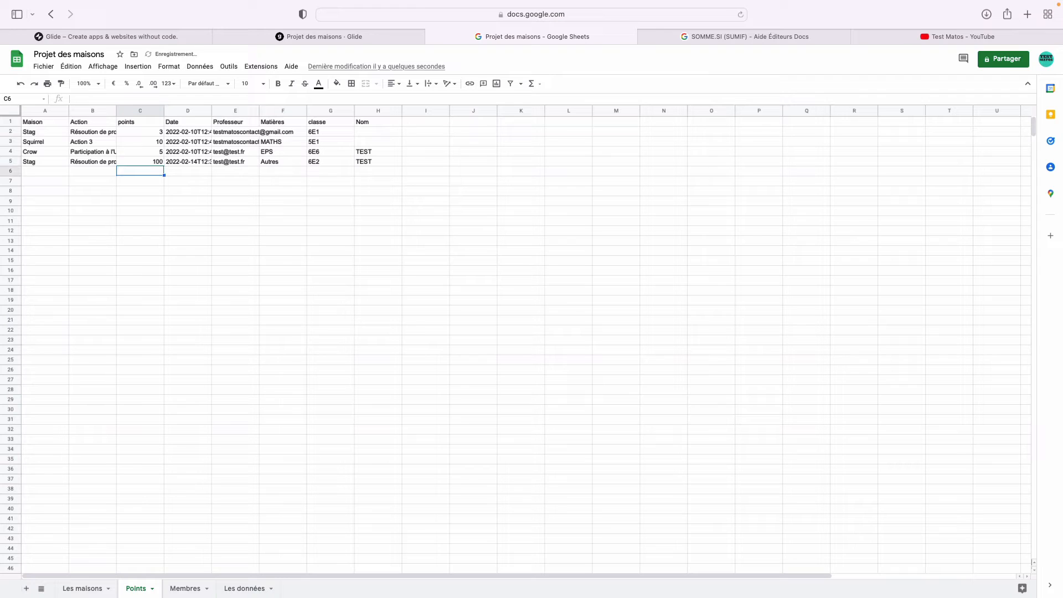
left_click(104, 587)
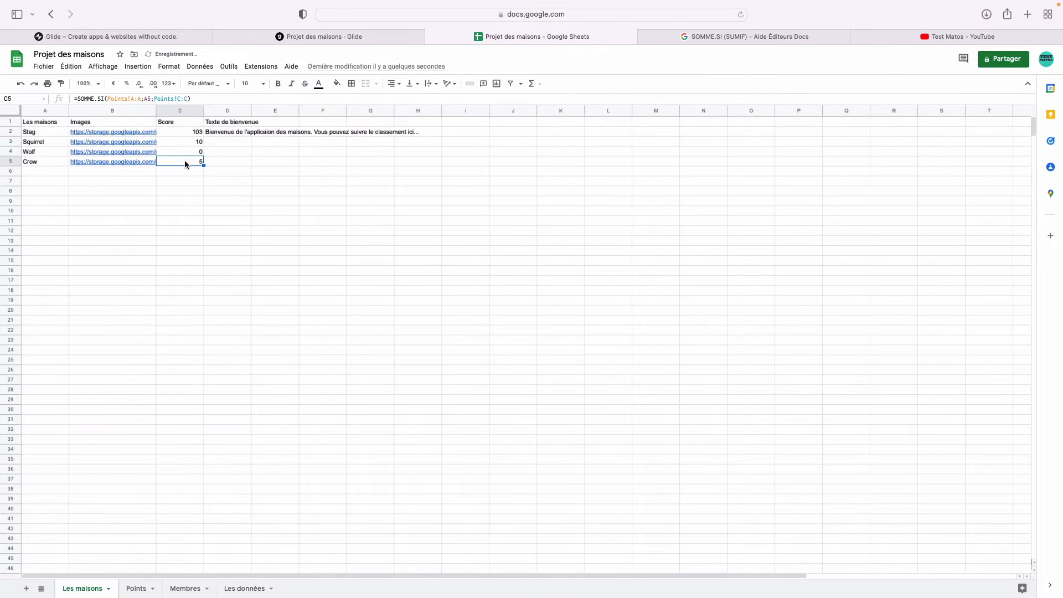
Step: Switch to Glide and examine the house ranking on the app preview's home screen
left_click(304, 35)
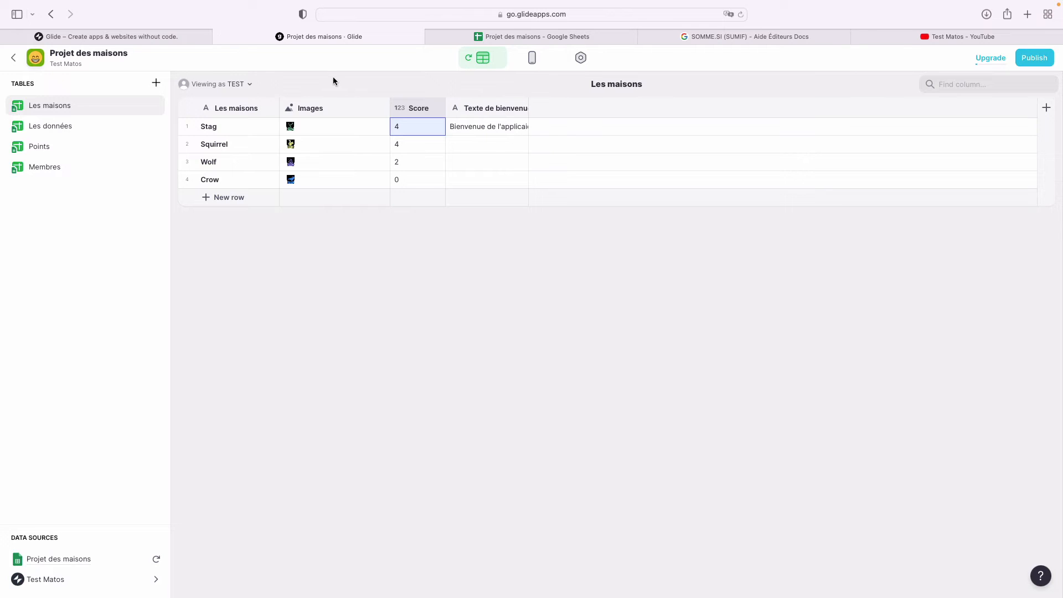
left_click(531, 57)
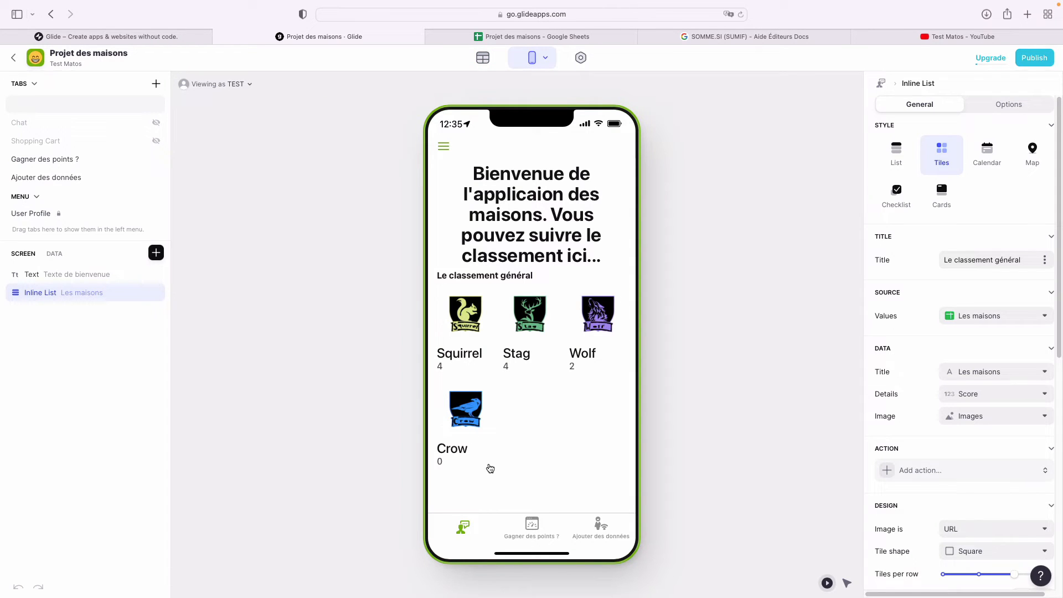
left_click(529, 526)
left_click(466, 527)
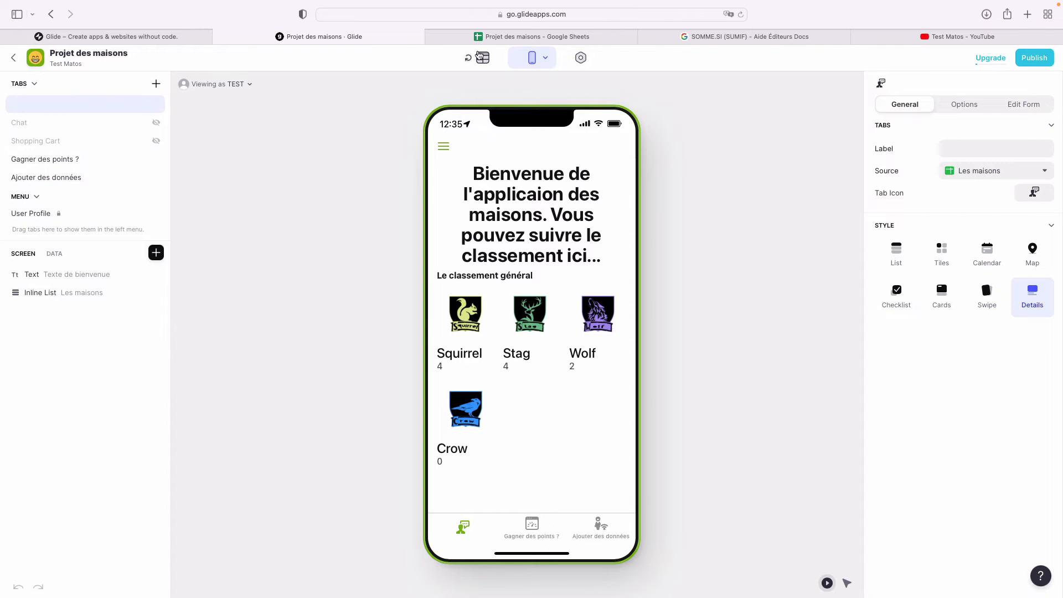
Step: Return to the Projet des maisons spreadsheet and review the calculated score cells of all four houses
left_click(497, 36)
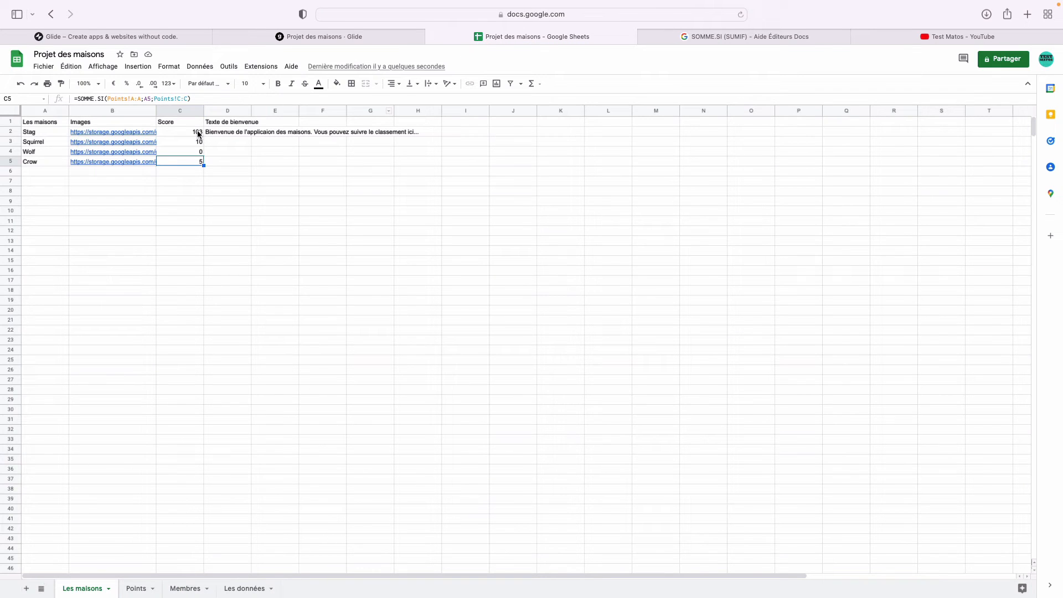
left_click(198, 136)
left_click(197, 142)
left_click(198, 151)
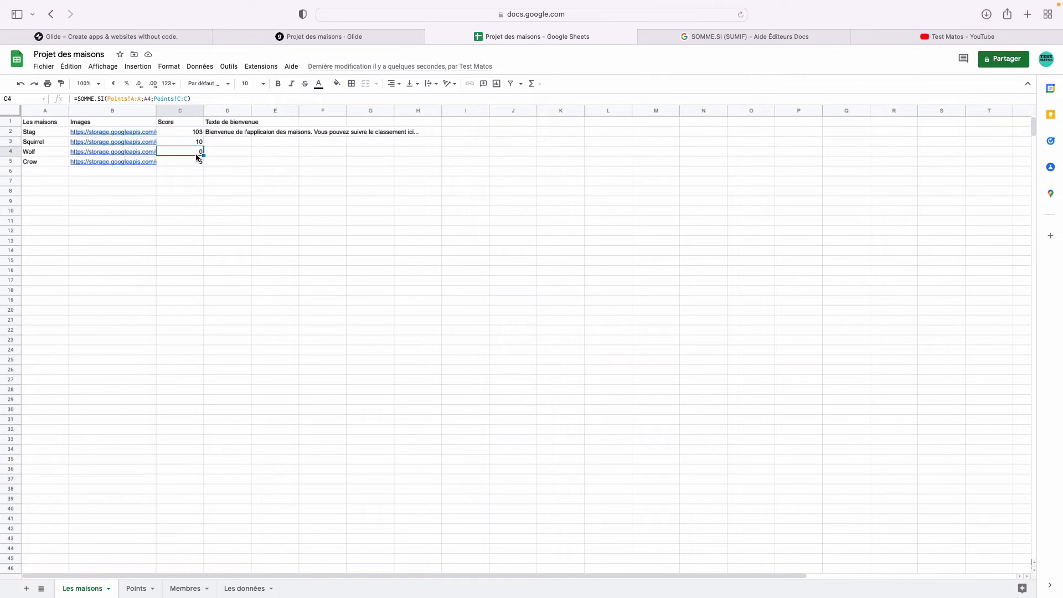
left_click(195, 161)
left_click(194, 135)
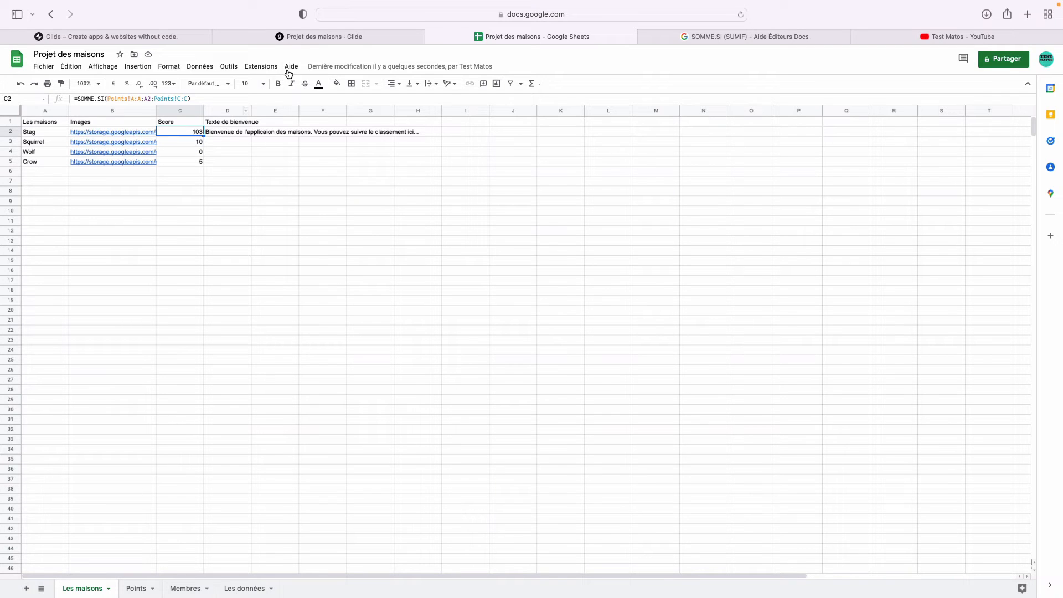
Step: Switch back to Glide and check the house ranking in the preview against the spreadsheet scores
left_click(316, 35)
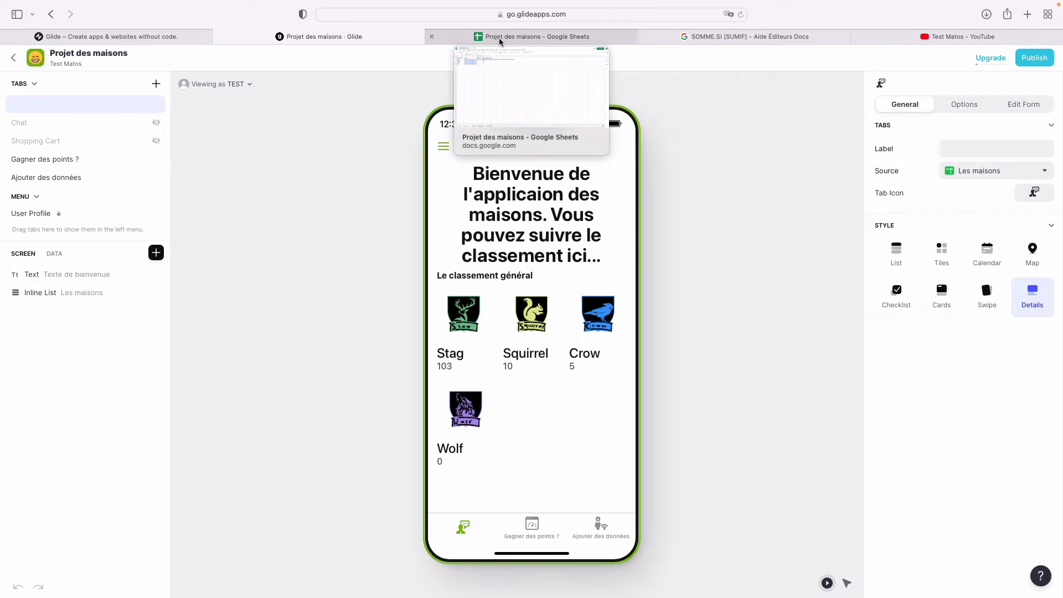
left_click(611, 37)
left_click(406, 39)
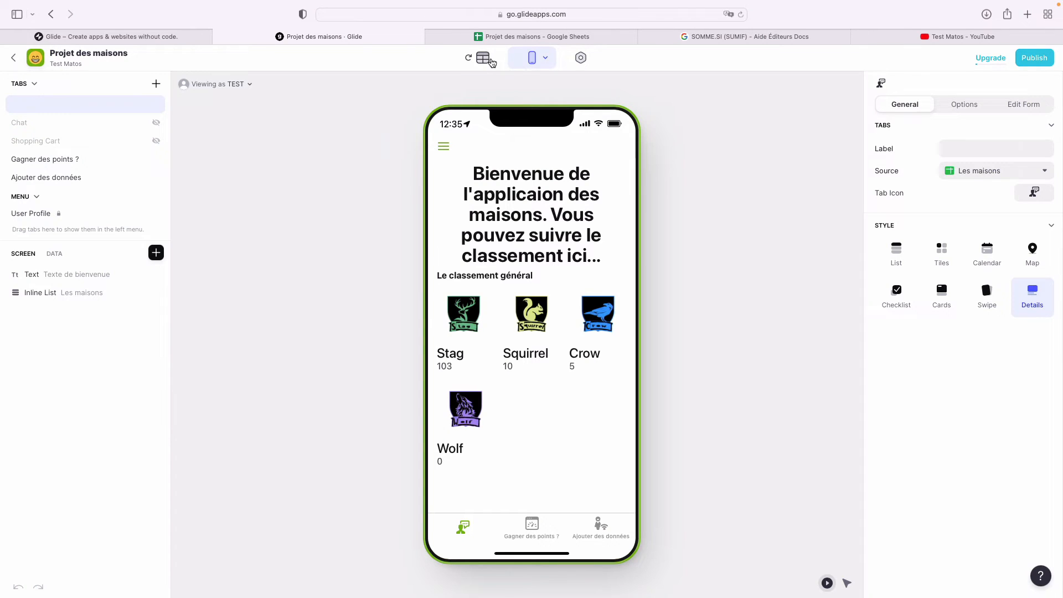
Step: Open the Les maisons table in the data editor, start adding a column and review the available column types, including Math
left_click(483, 59)
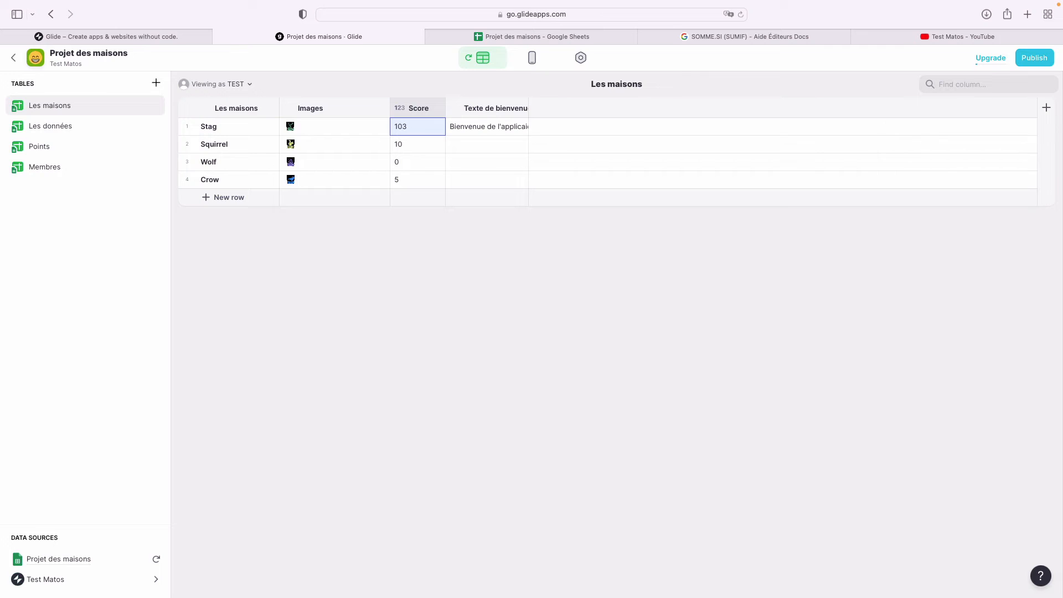
left_click(1047, 110)
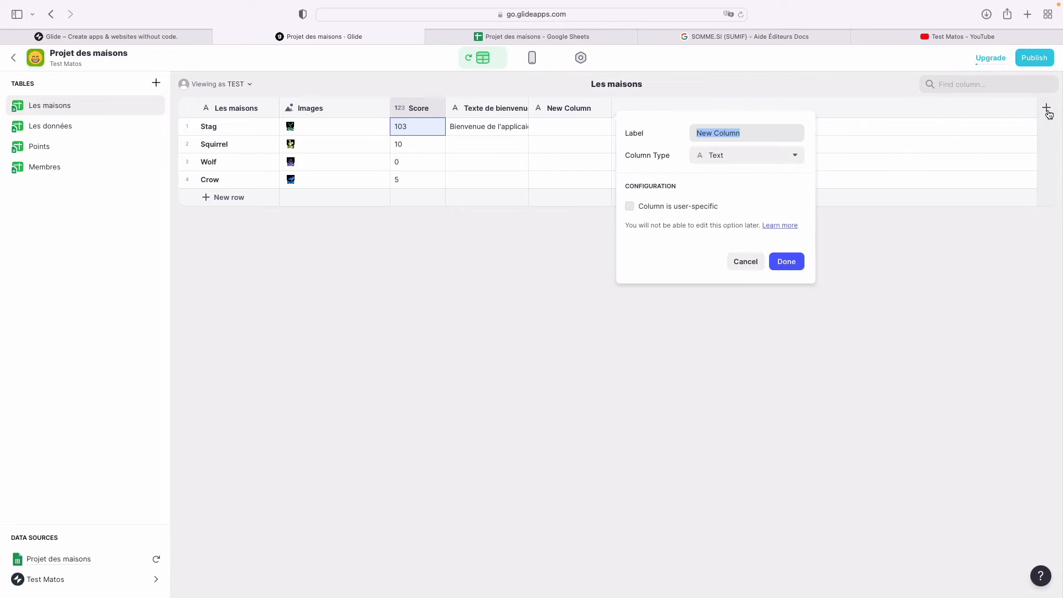
left_click(784, 159)
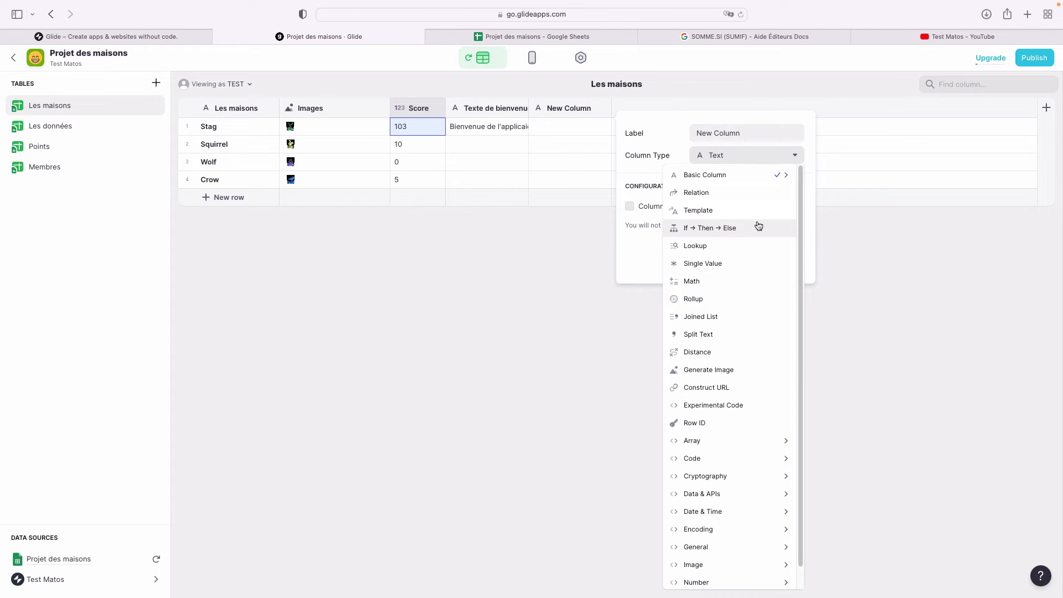
left_click(730, 281)
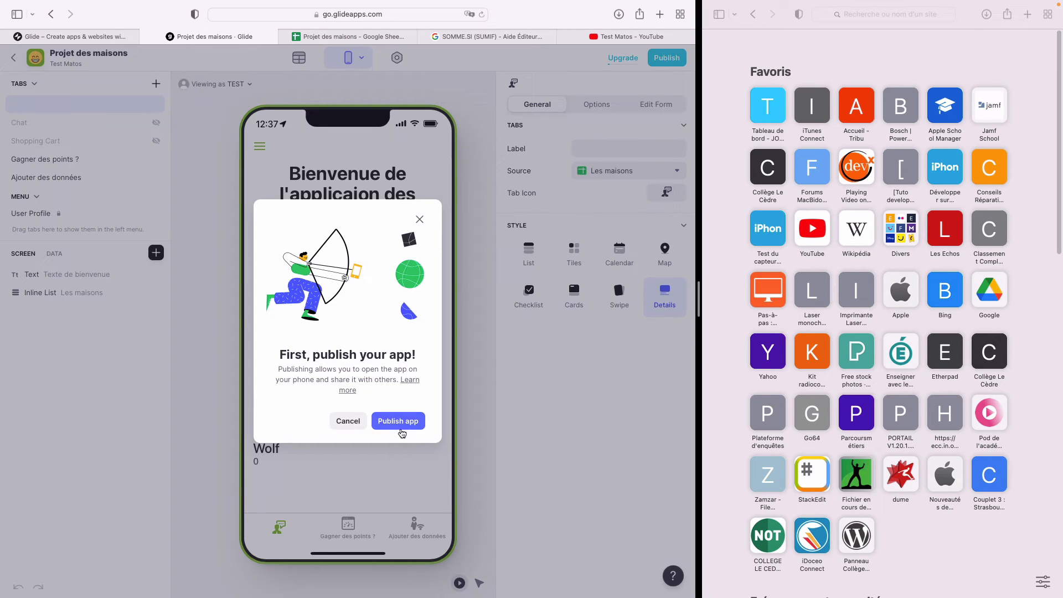
Step: Publish the Projet des maisons app and open its copied app link in the second browser window
left_click(401, 428)
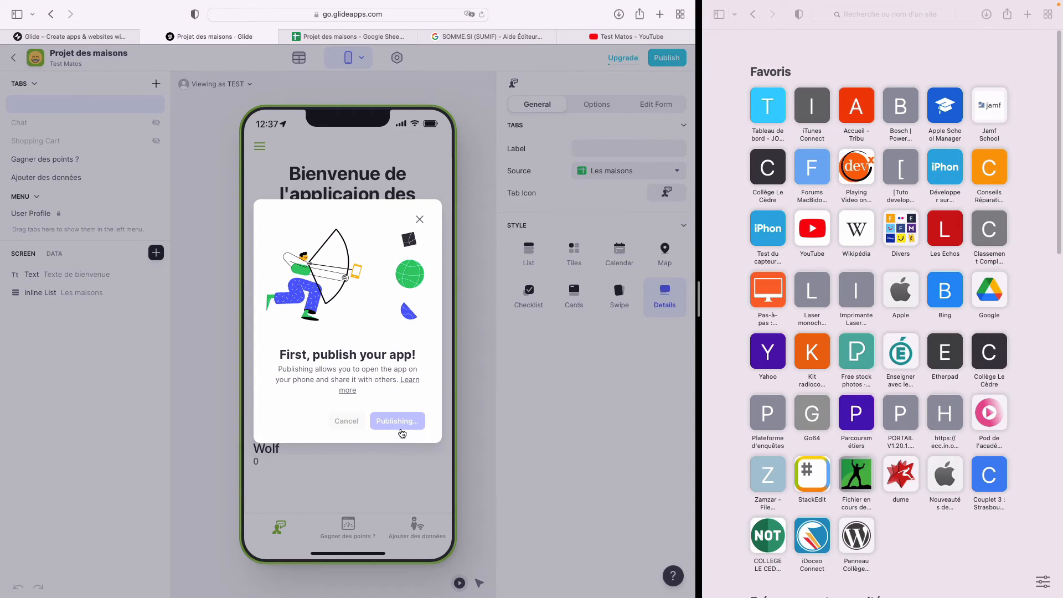
left_click(424, 236)
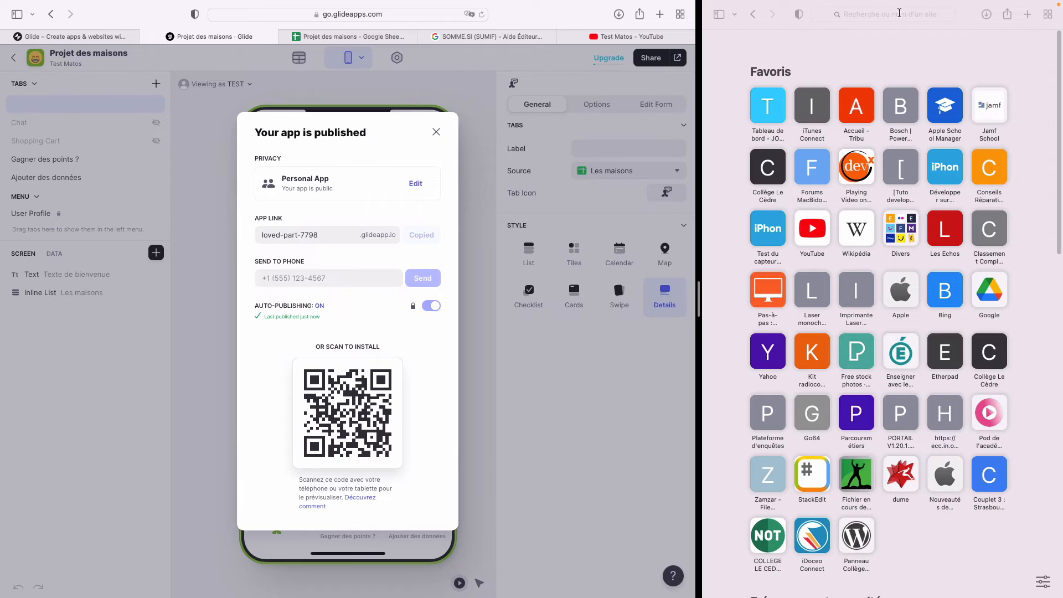
left_click(900, 13)
key("cmd+v")
key("Return")
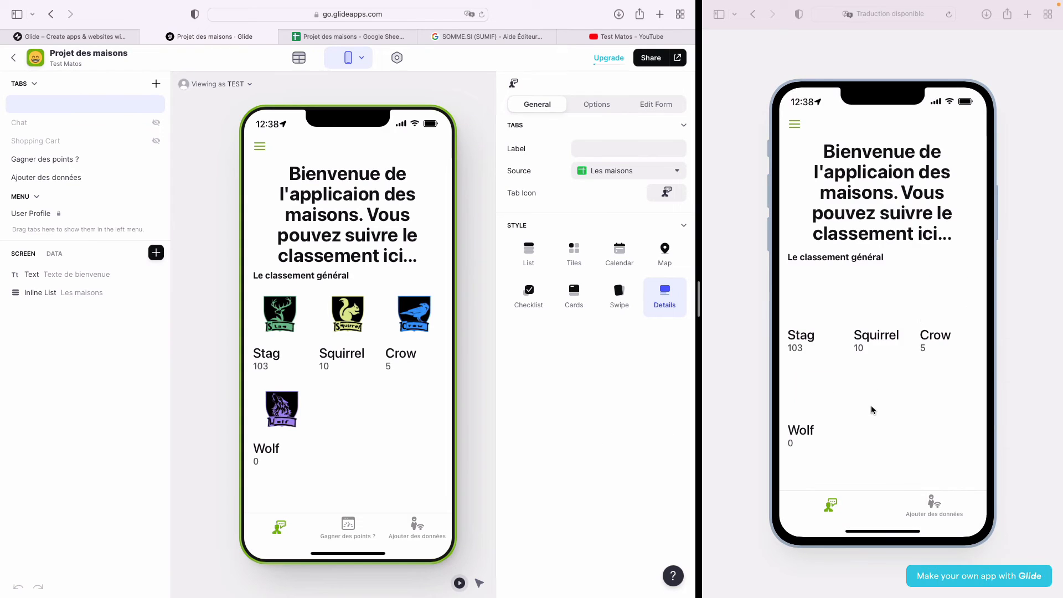
Step: In the preview's Ajouter des points form, choose Stag, Action 4, class 6E2 and MATHS
left_click(442, 540)
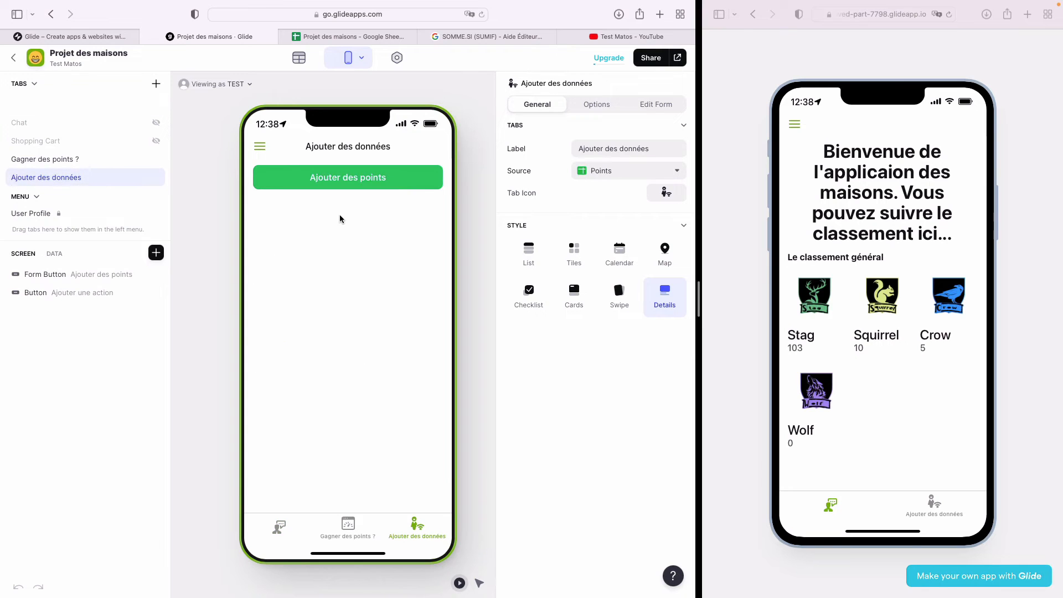
left_click(339, 180)
left_click(281, 193)
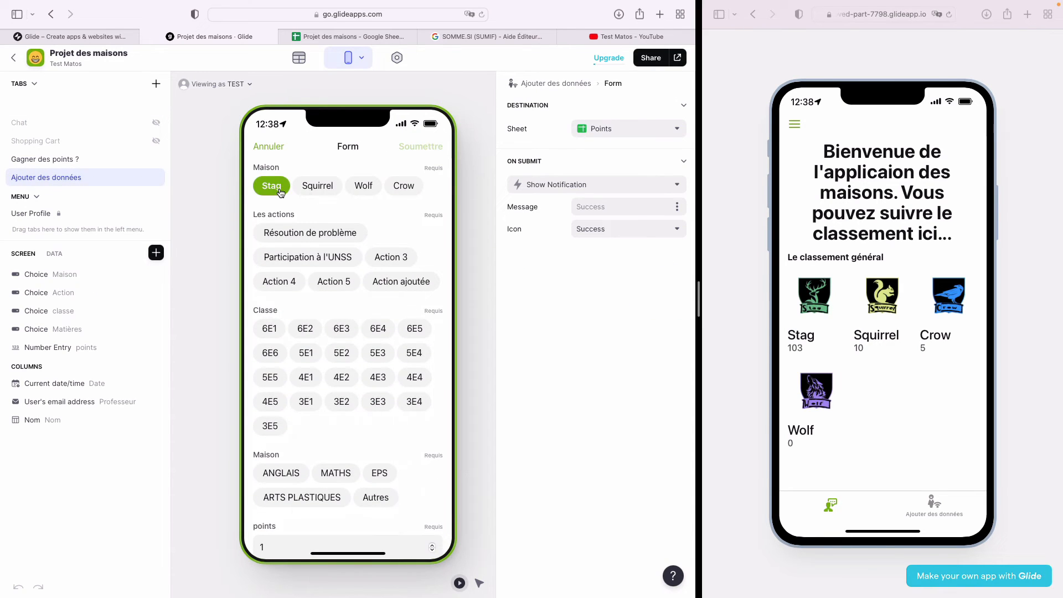
left_click(297, 283)
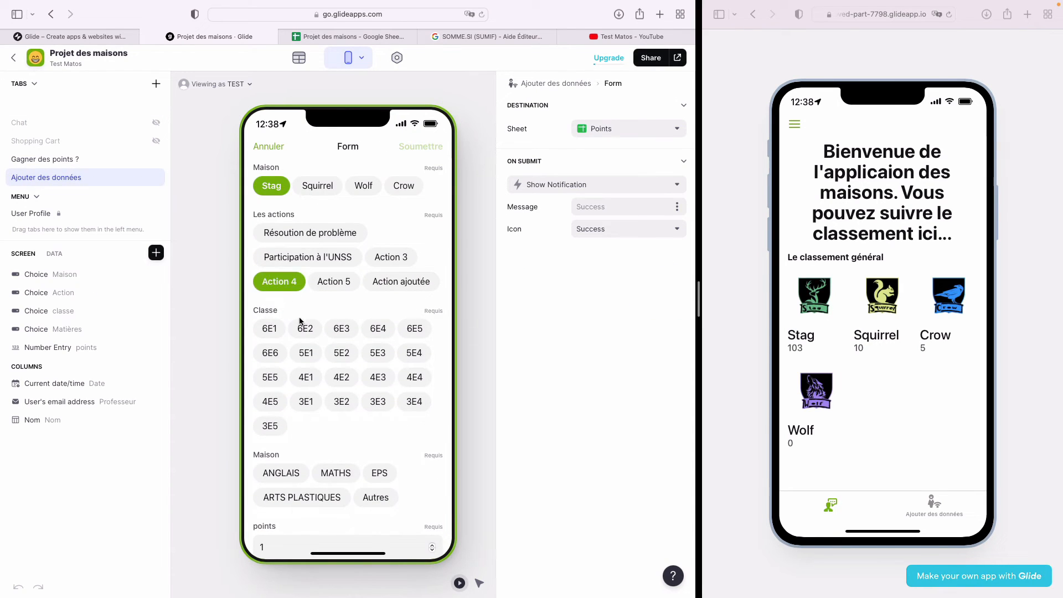
left_click(304, 331)
left_click(334, 482)
scroll(334, 482, "down", 1)
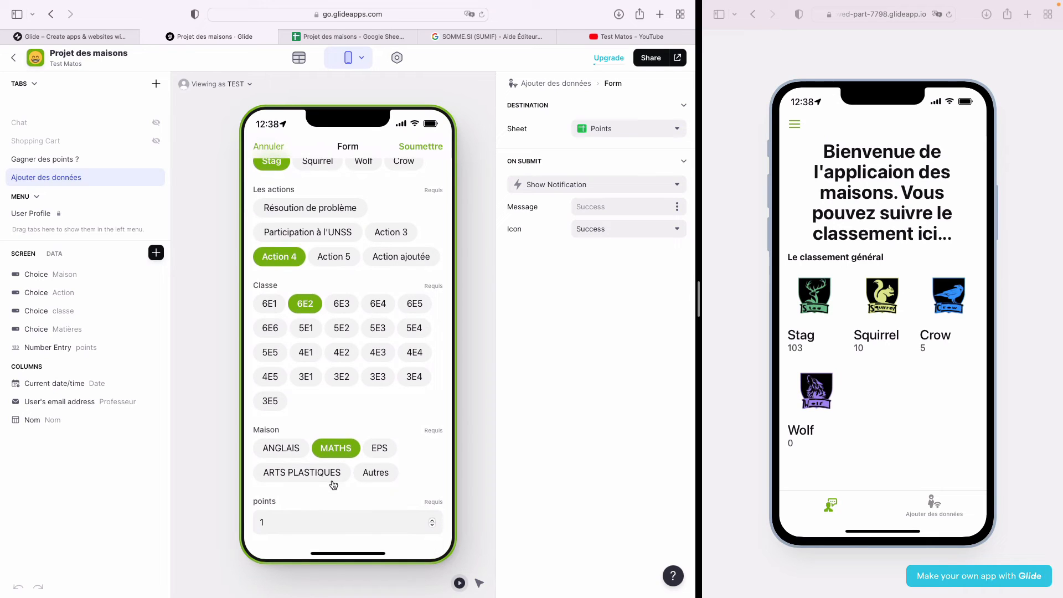
Step: Set the Stag entry's points to 10 and submit the form
left_click(431, 522)
left_click(431, 522)
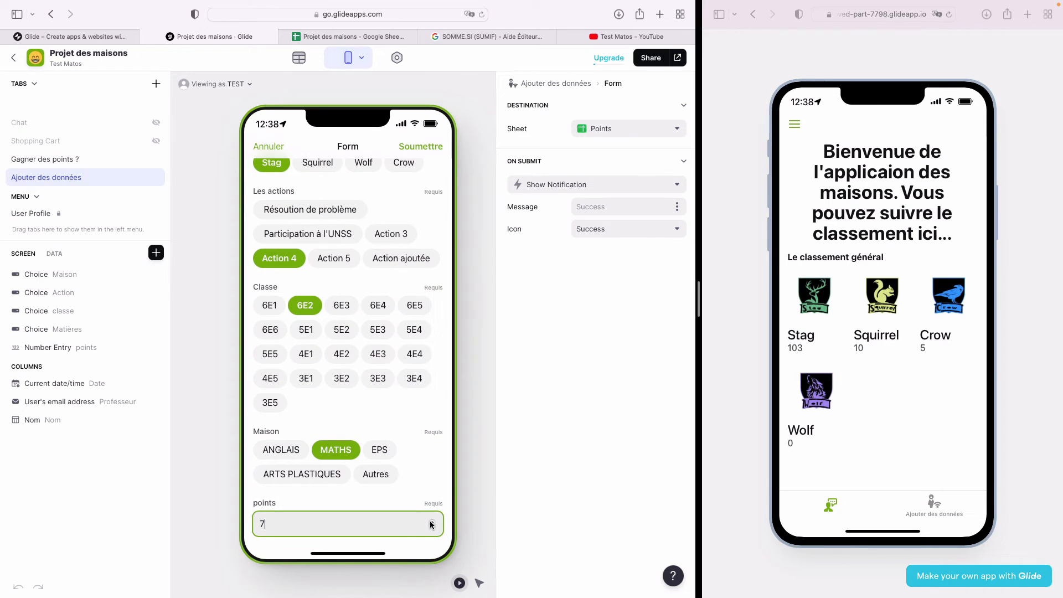
left_click(432, 522)
key("BackSpace")
type("0")
left_click(430, 149)
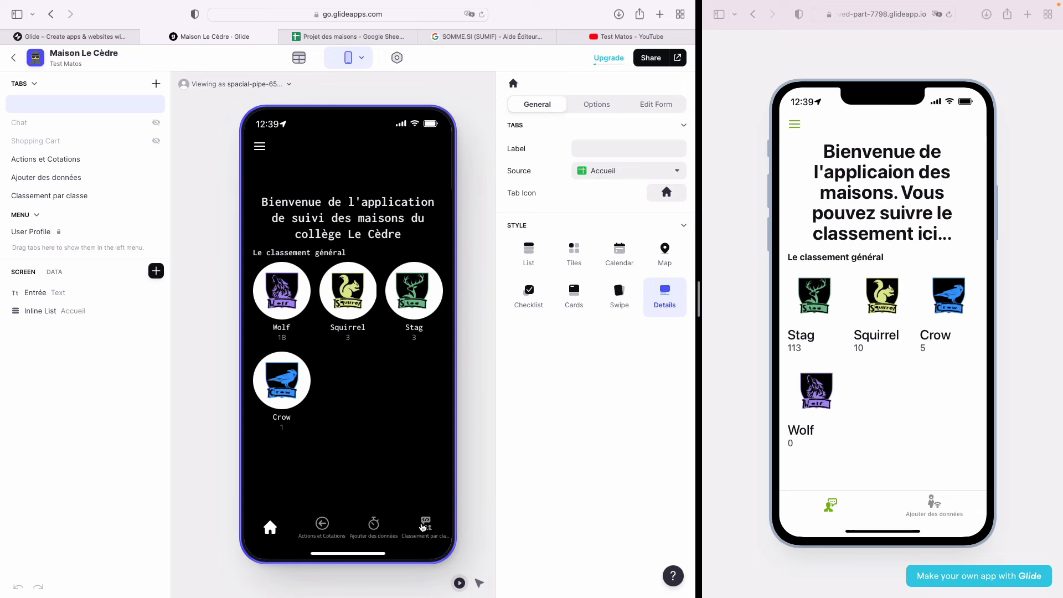
Step: In the Maison Le Cèdre app preview, review the Classement par classe rankings and the Actions et Cotations screen, and return to the home screen
left_click(423, 526)
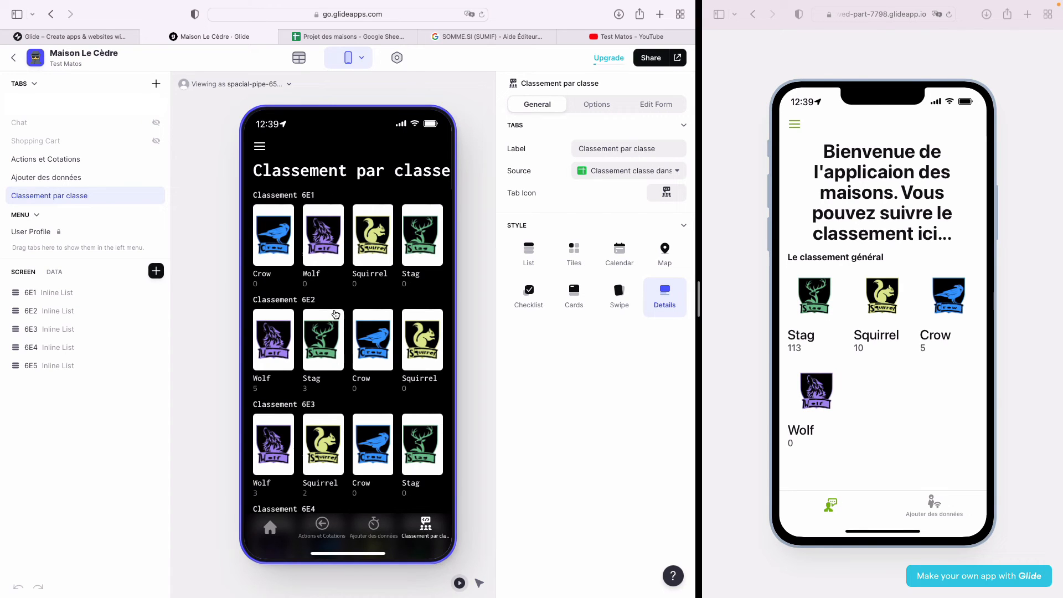
scroll(313, 360, "down", 1)
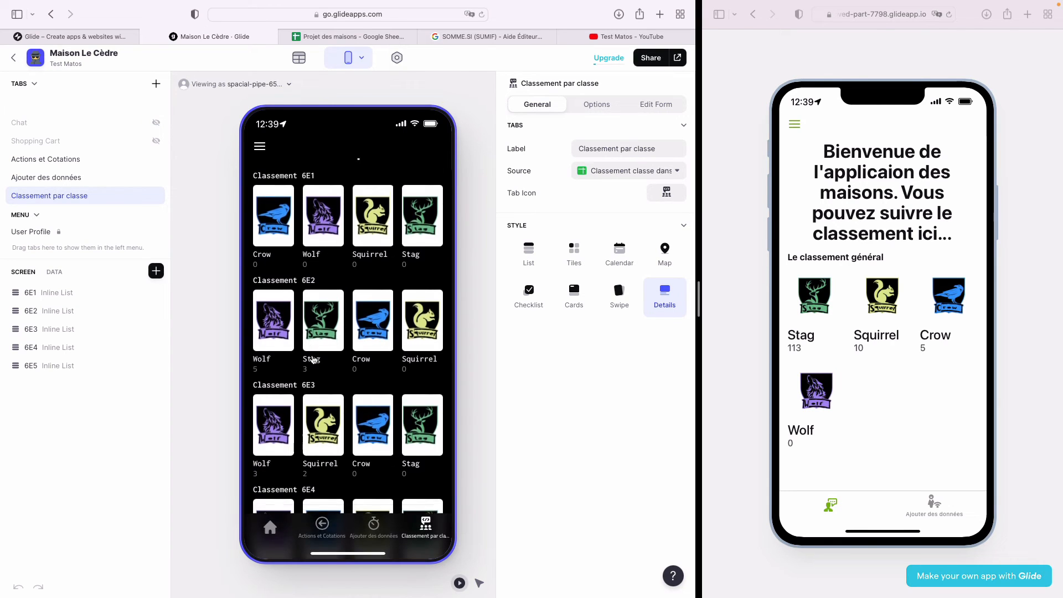
scroll(314, 360, "up", 1)
scroll(314, 360, "down", 5)
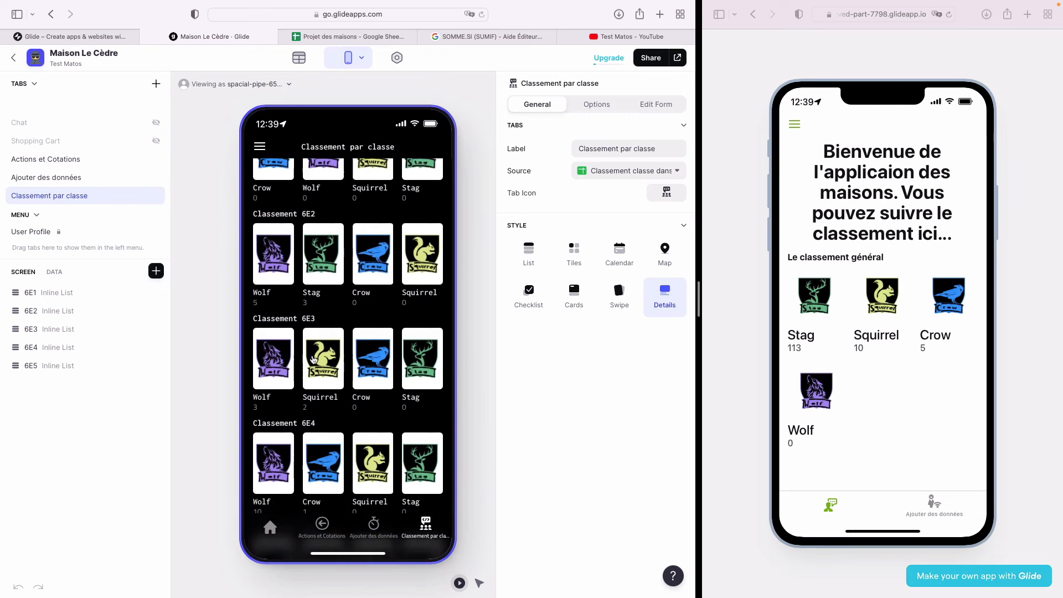
scroll(314, 360, "up", 5)
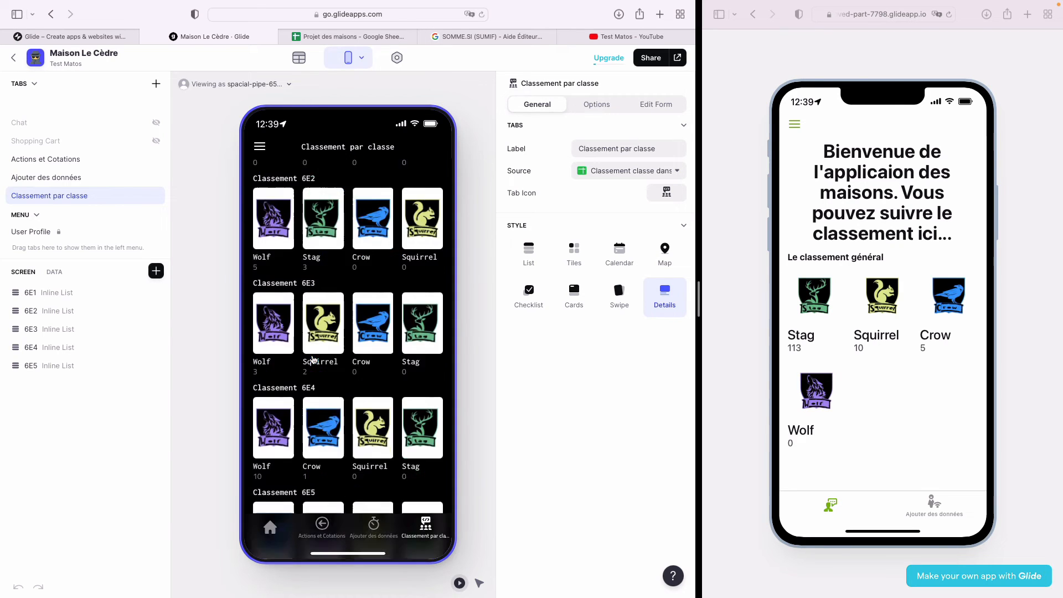
scroll(314, 358, "down", 5)
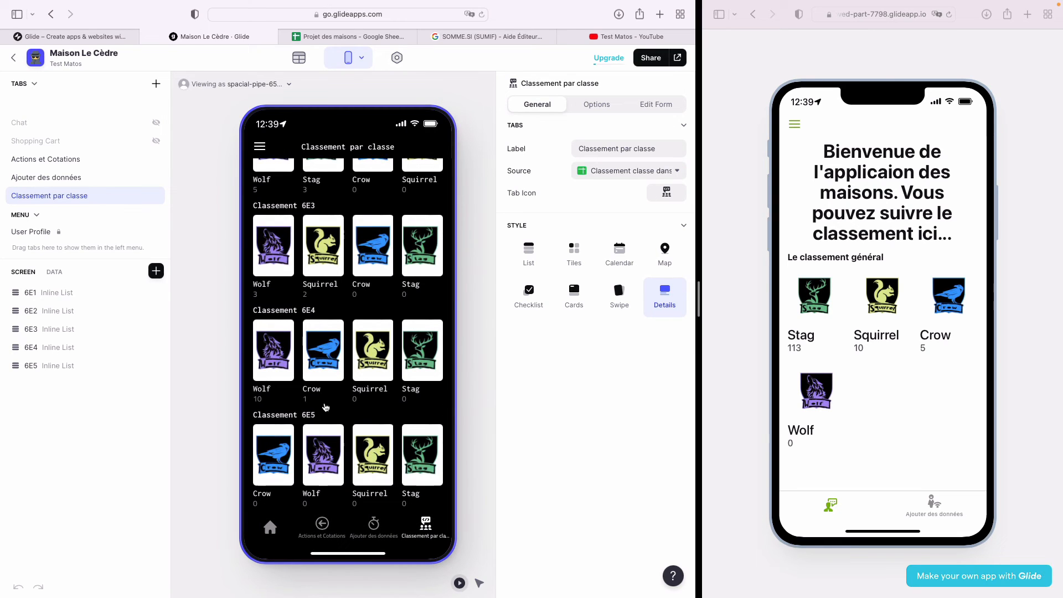
scroll(325, 408, "up", 5)
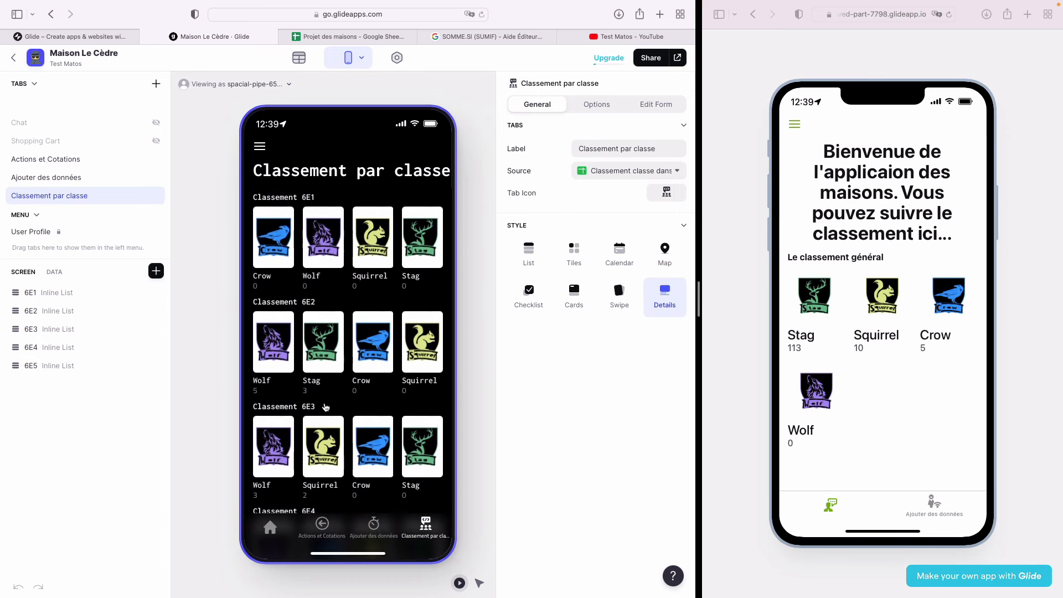
scroll(326, 407, "up", 1)
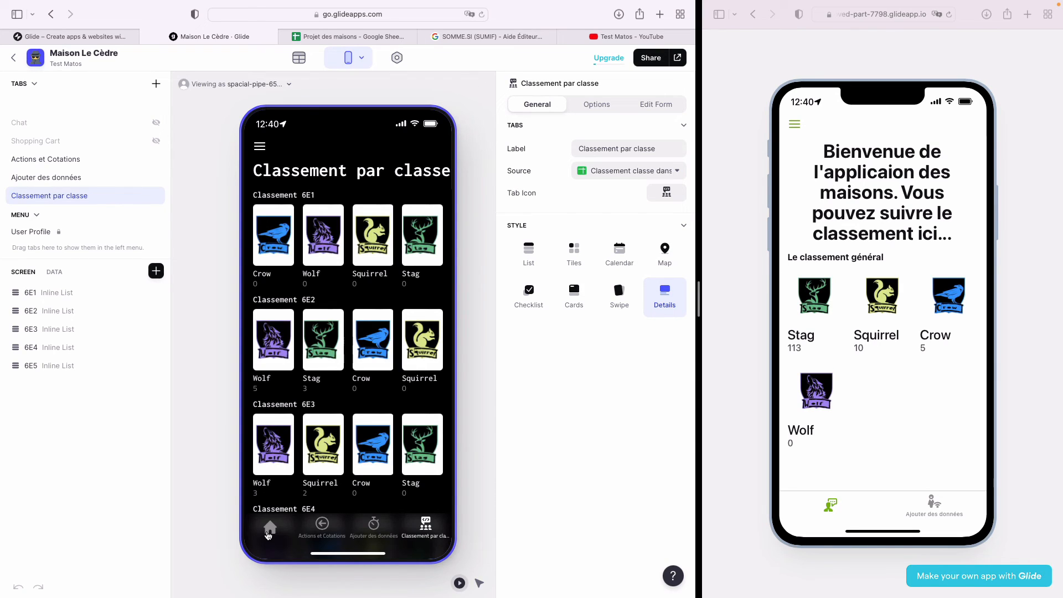
scroll(290, 435, "down", 5)
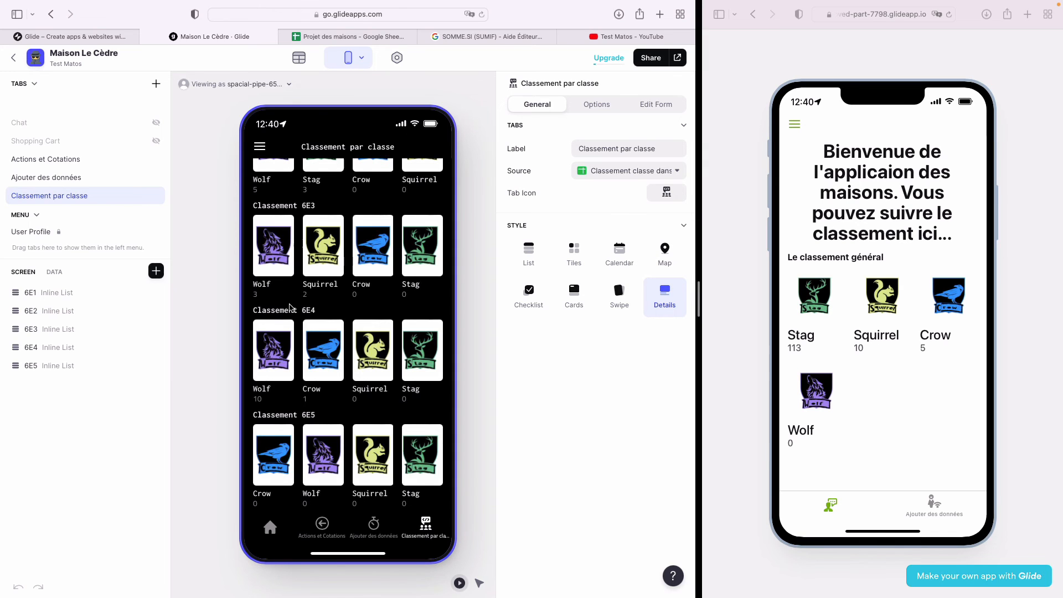
scroll(309, 209, "up", 5)
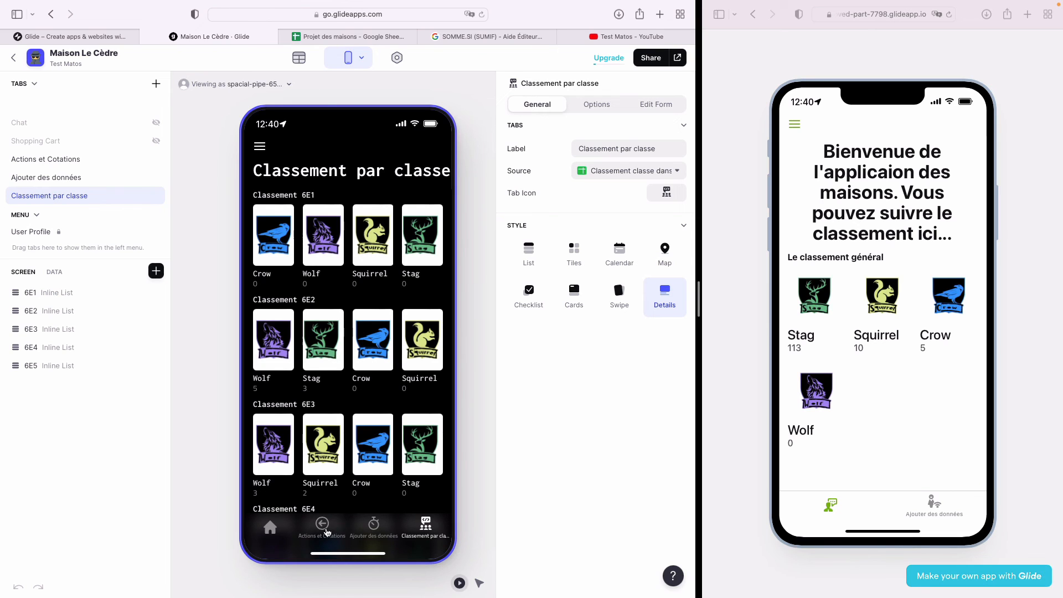
left_click(326, 531)
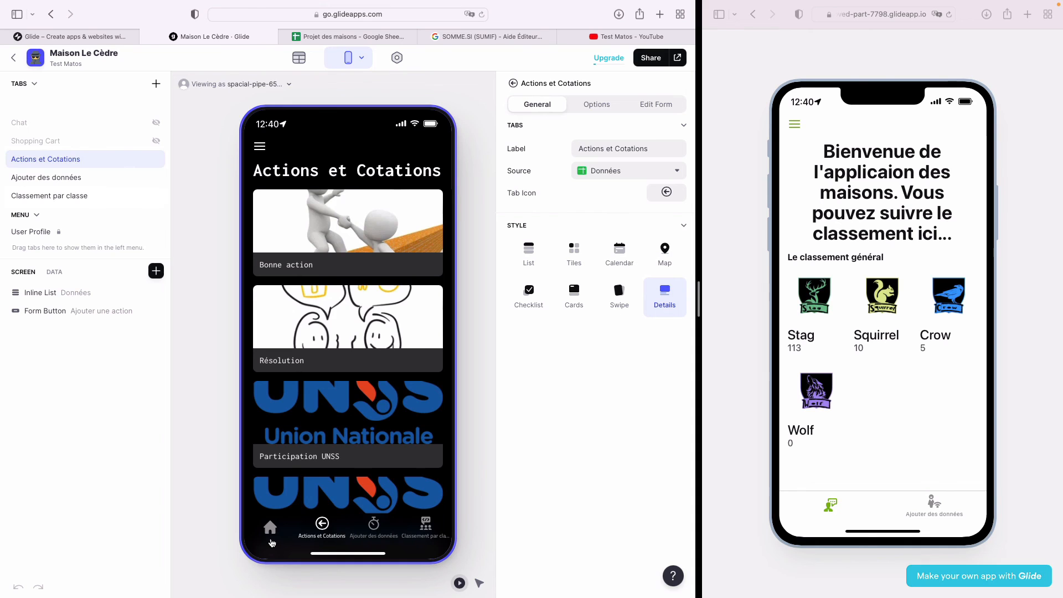
left_click(271, 536)
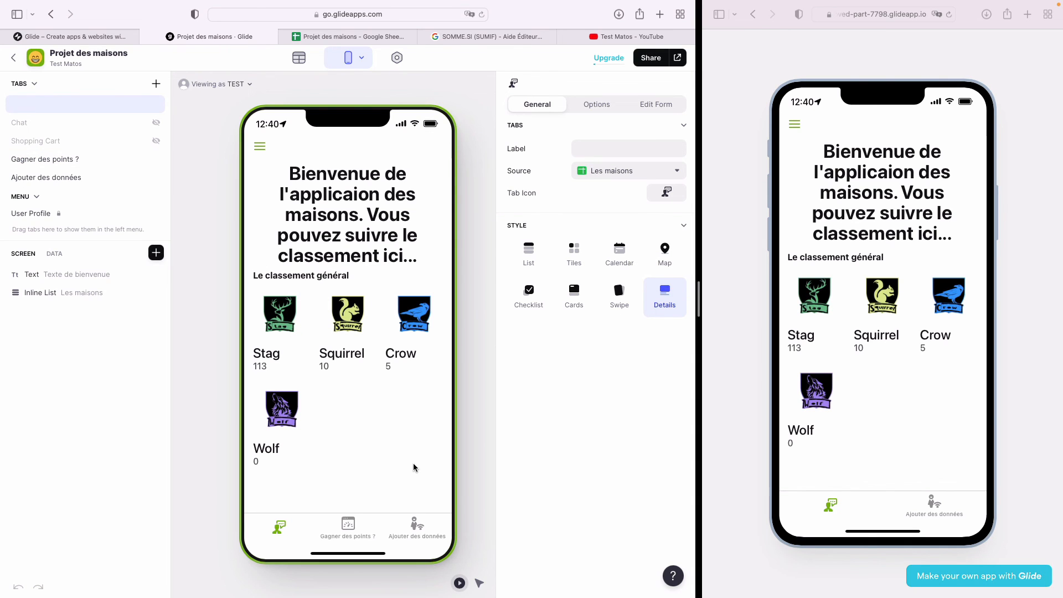